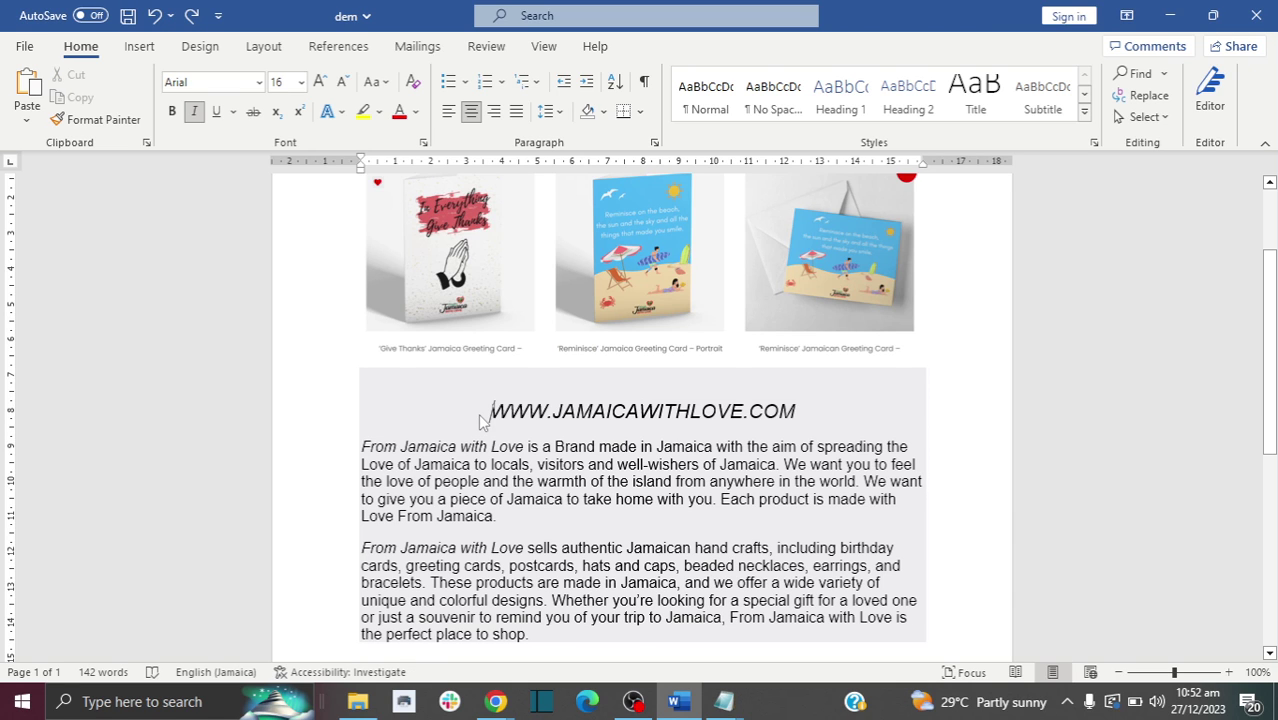
left_click_drag(573, 371, 560, 646)
key("ctrl+c")
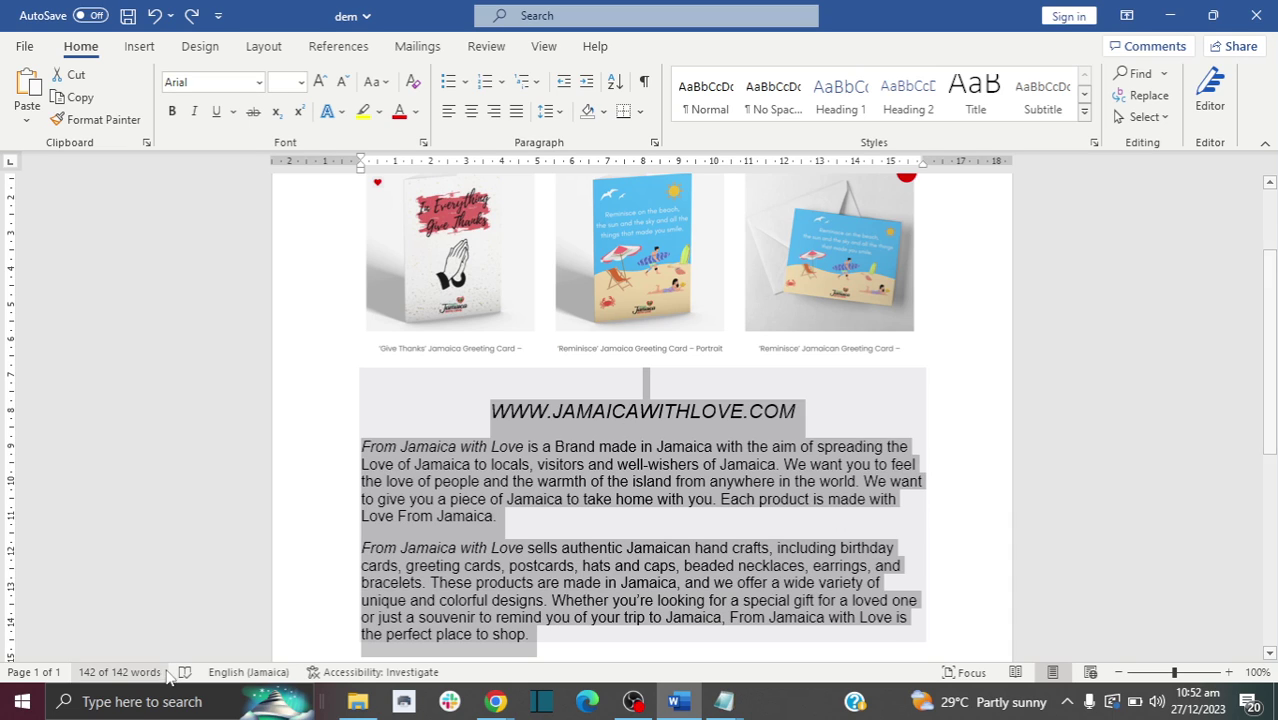
Paste the copied Jamaica text into a new Notepad note as plain text, select it all, and return to Word.
left_click(121, 698)
type("notep")
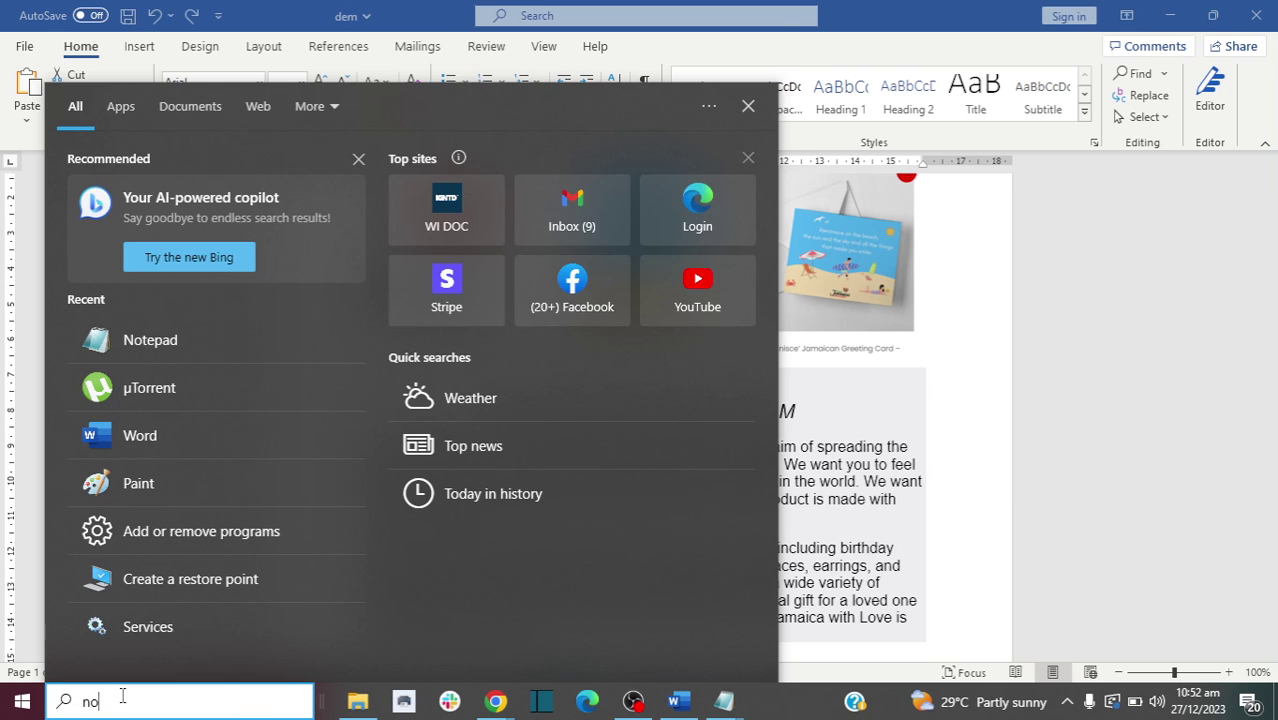
left_click(132, 192)
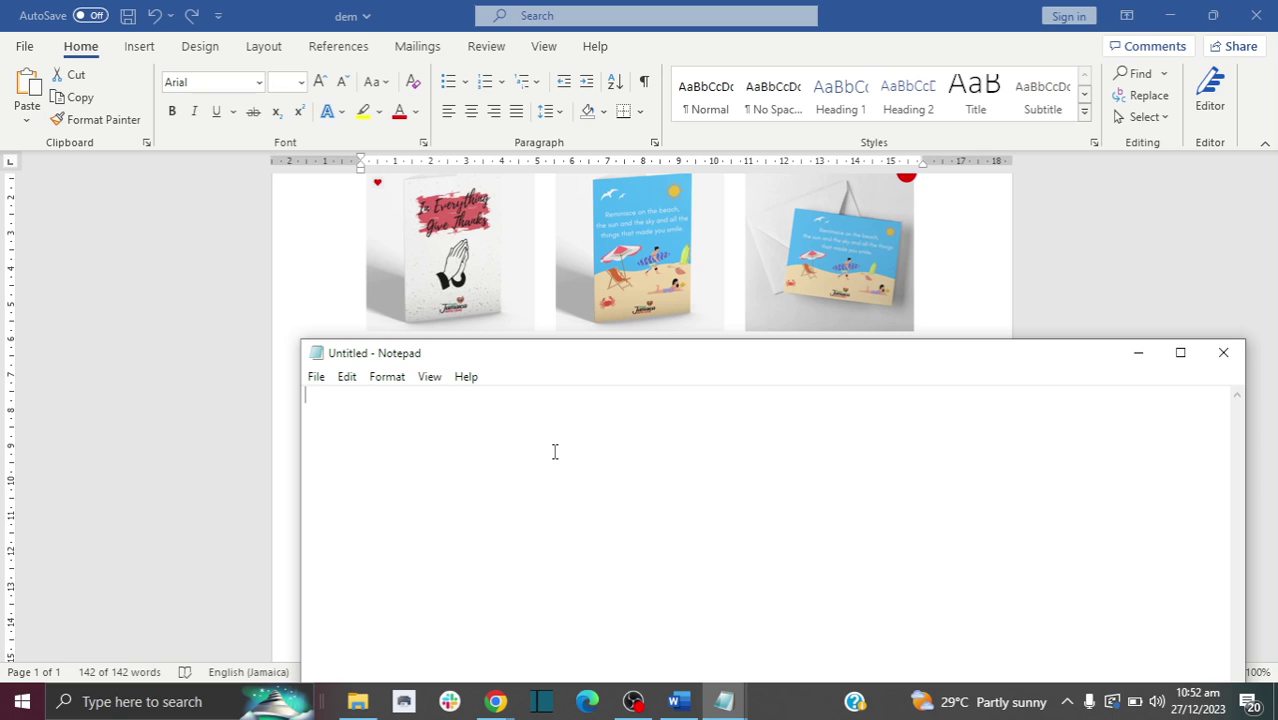
key("ctrl+v")
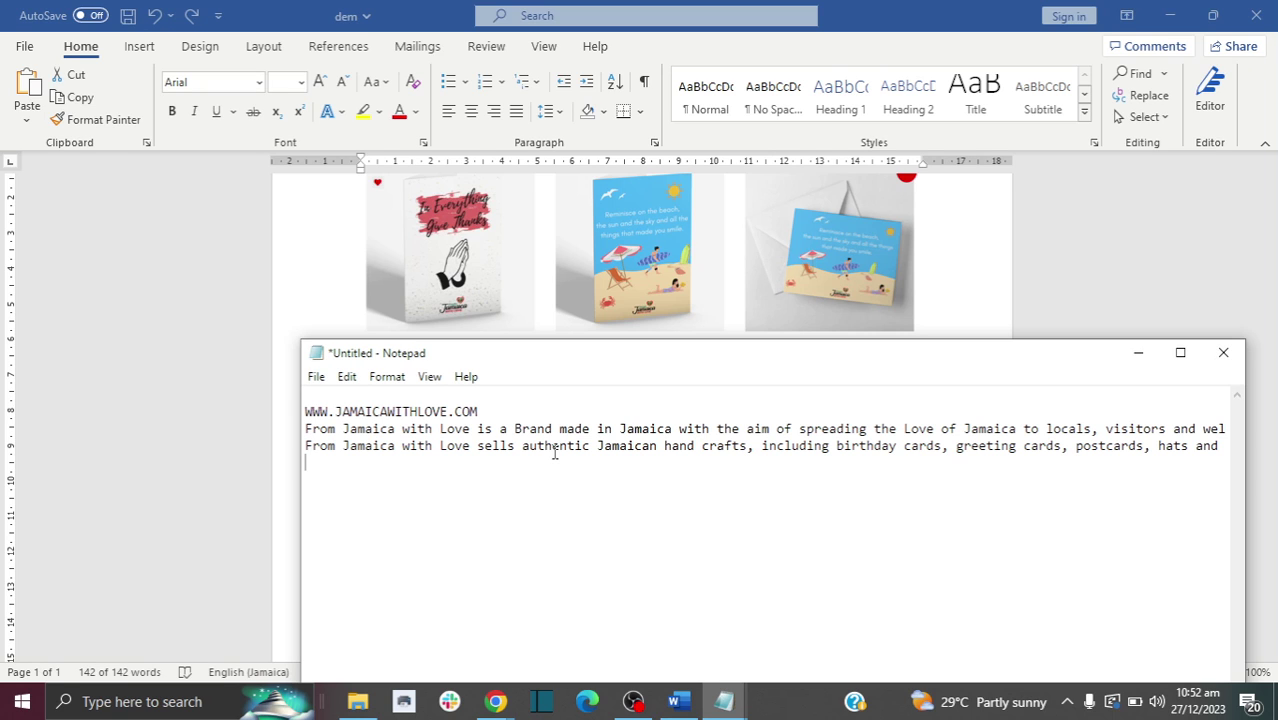
key("ctrl+a")
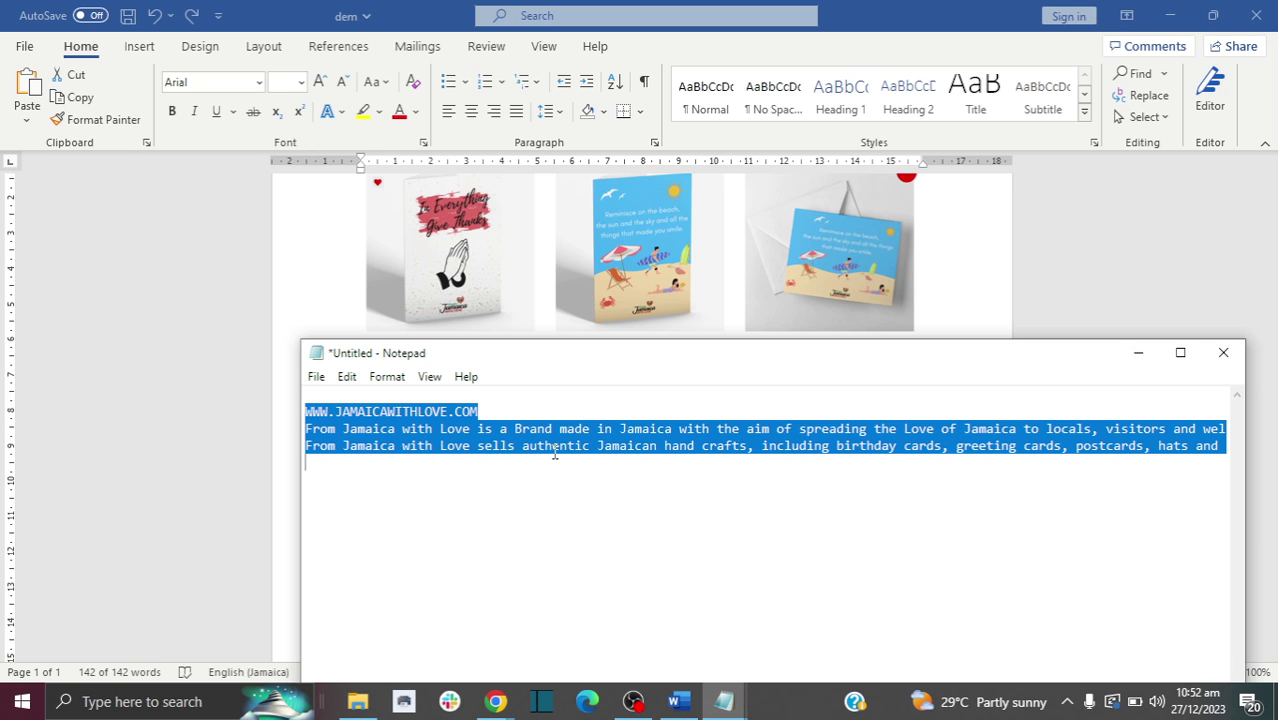
left_click(287, 358)
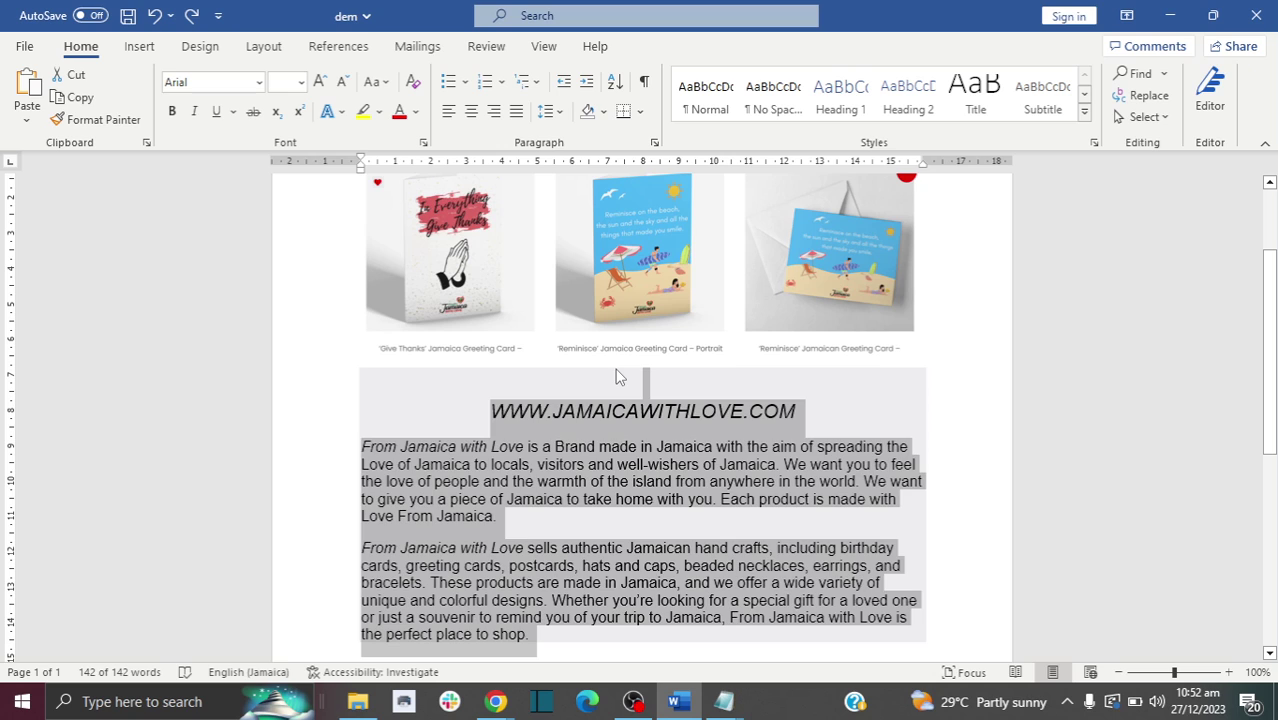
key("ctrl+v")
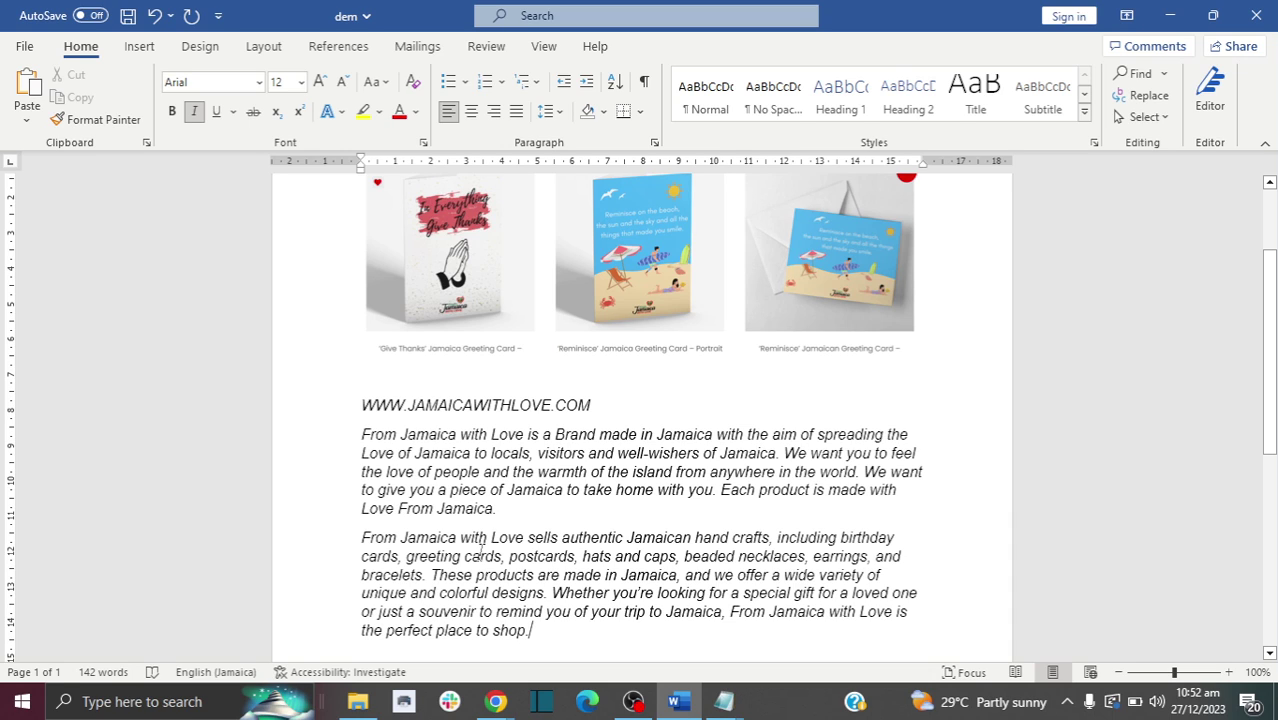
left_click(154, 16)
left_click(504, 378)
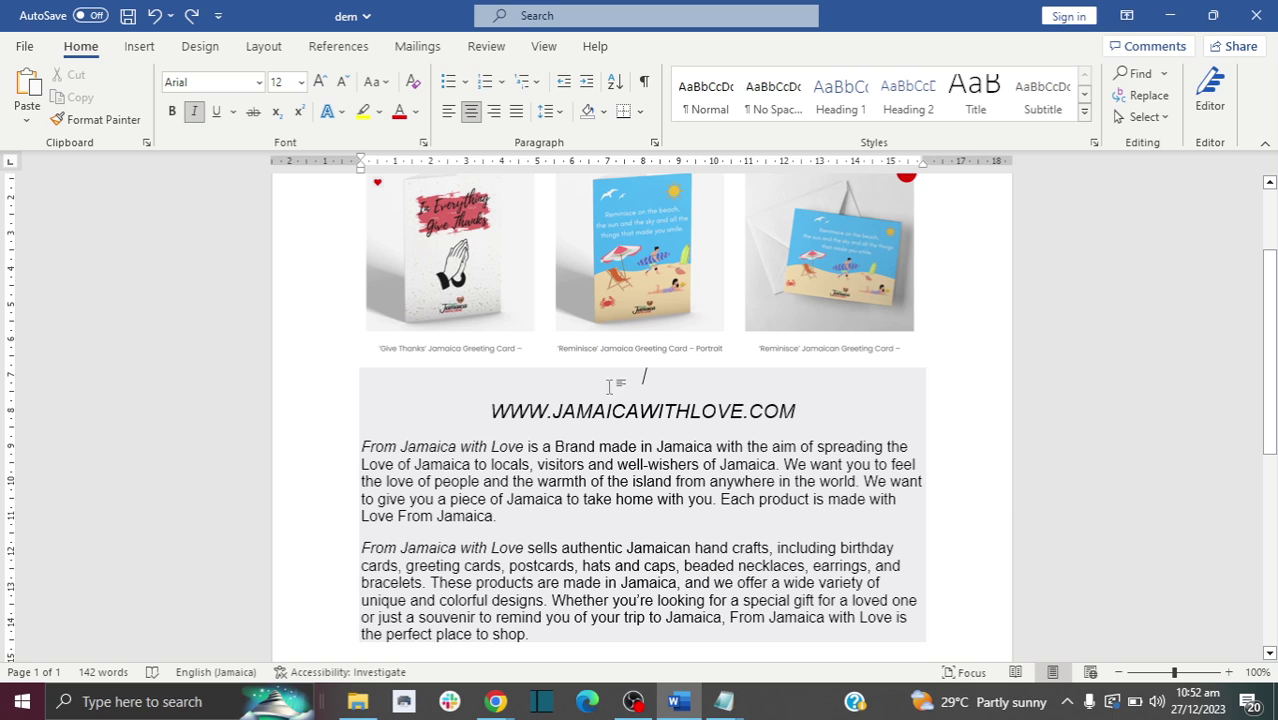
left_click_drag(624, 380, 604, 643)
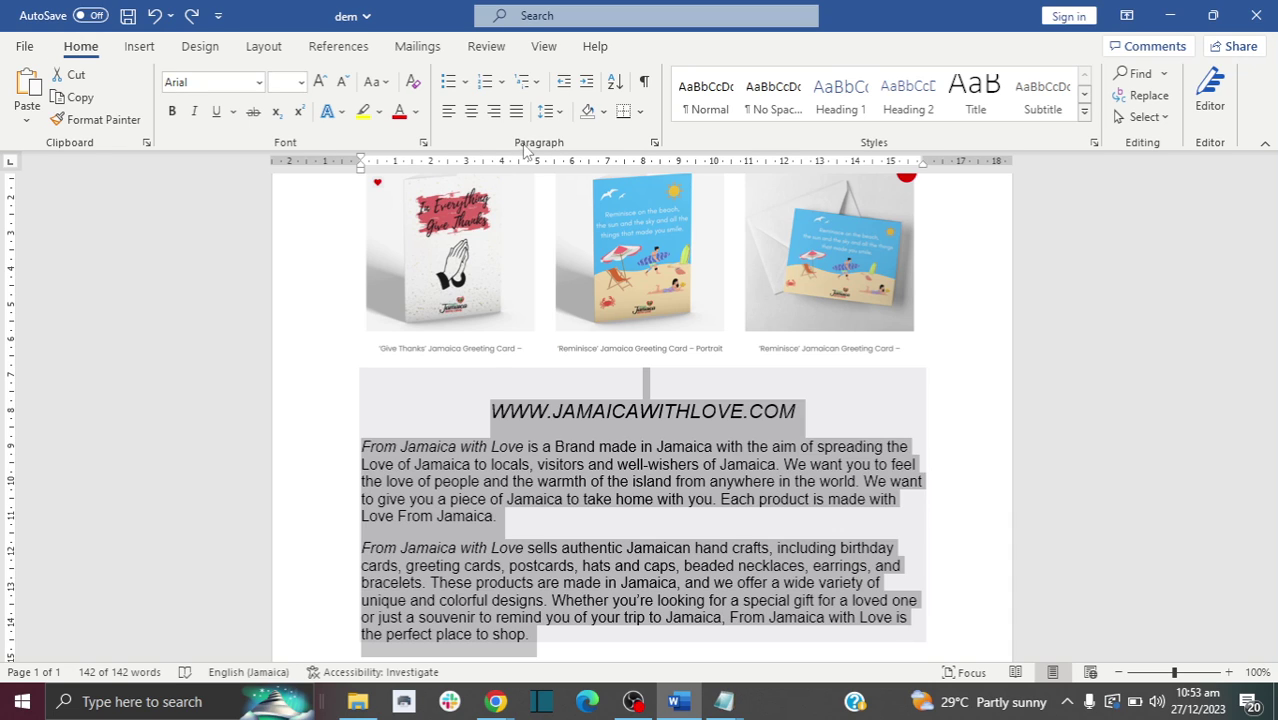
left_click(604, 113)
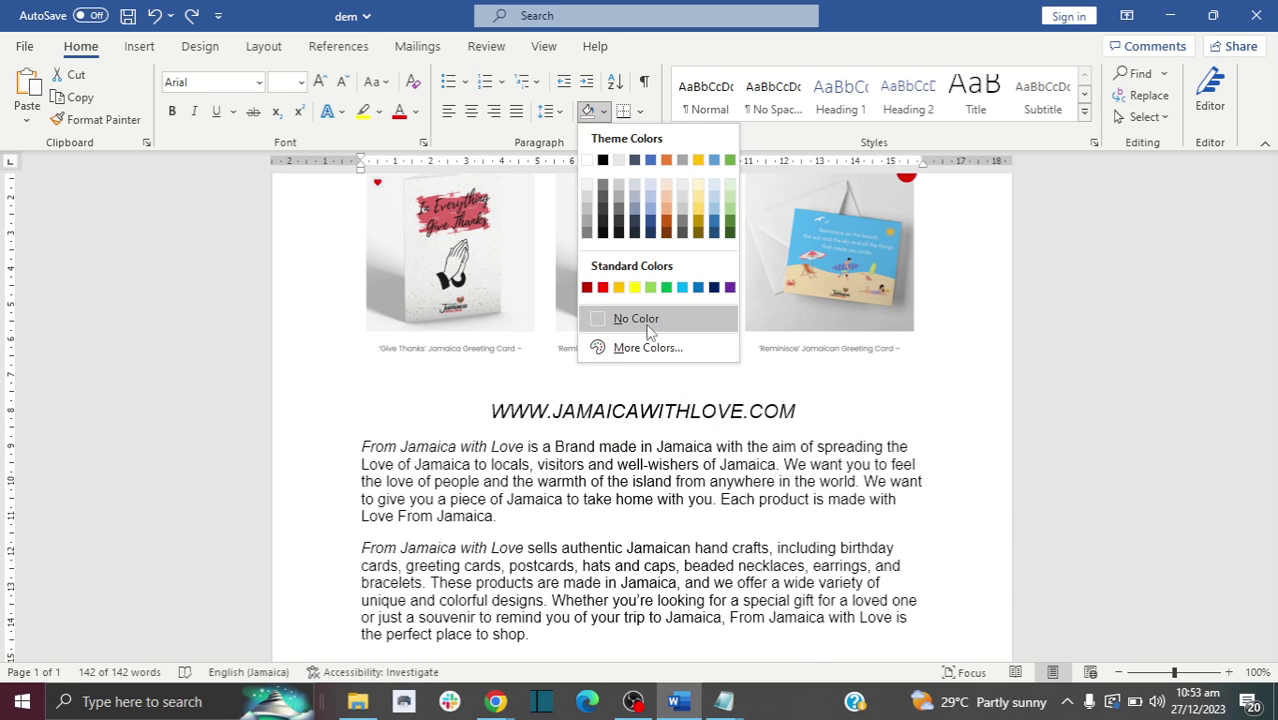
left_click(648, 320)
left_click(713, 474)
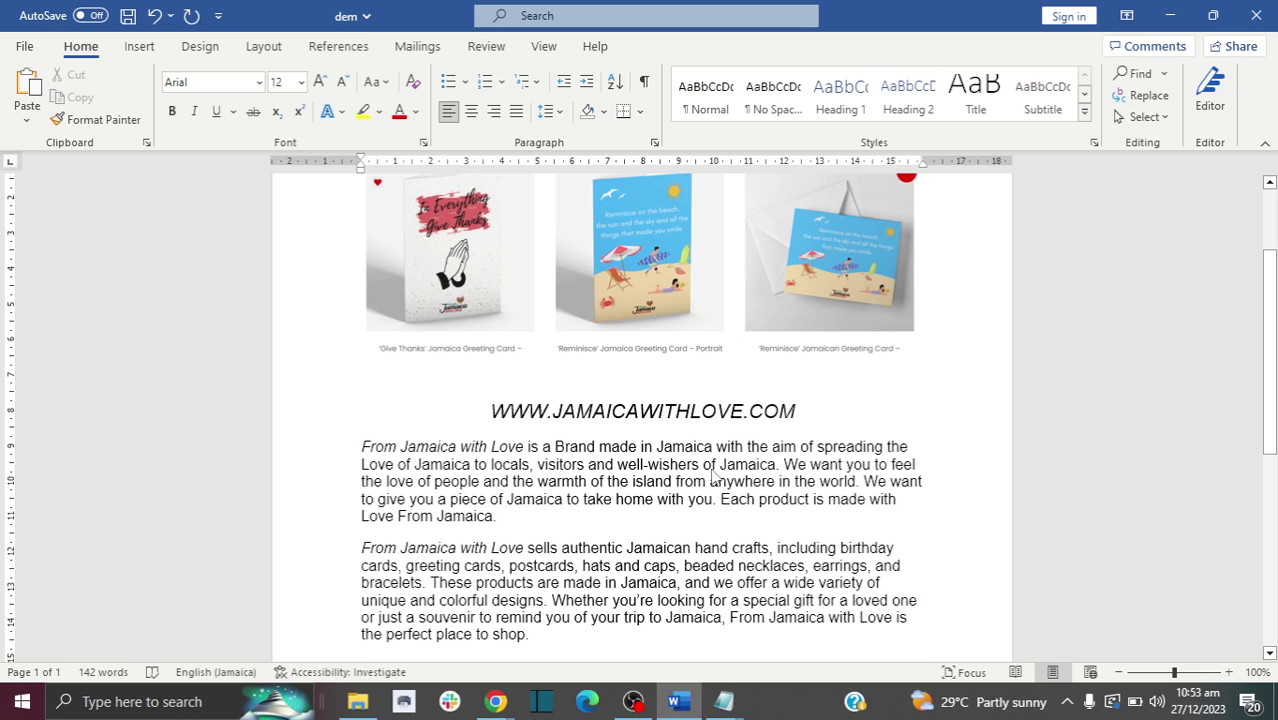
left_click(155, 16)
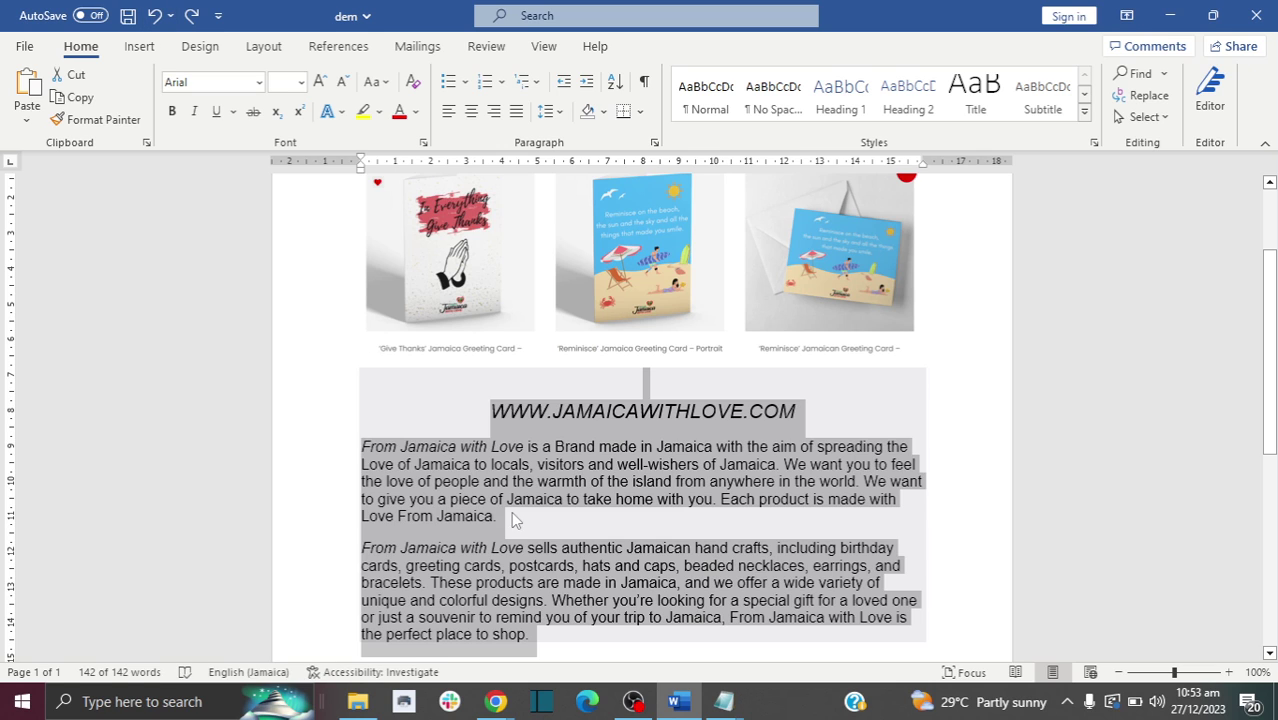
Clear the current selection, then reselect the shaded website heading and both brand paragraphs.
left_click(511, 514)
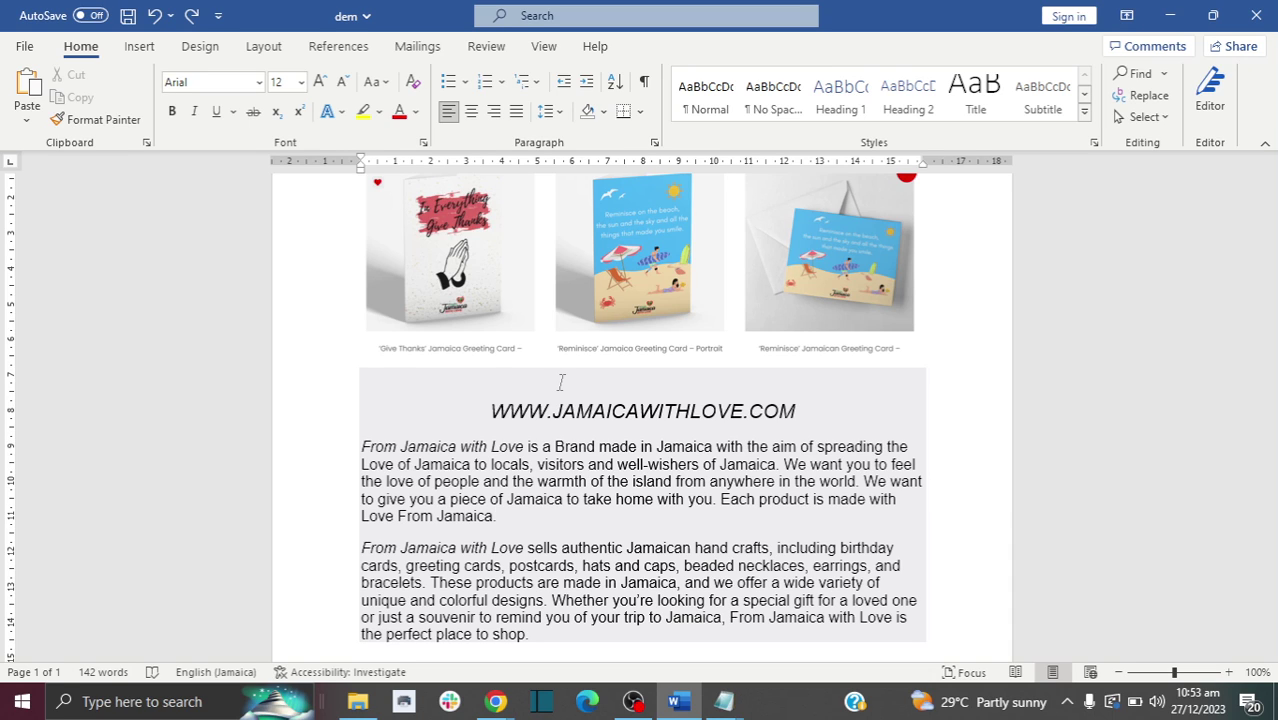
left_click_drag(493, 377, 550, 631)
key("ctrl+c")
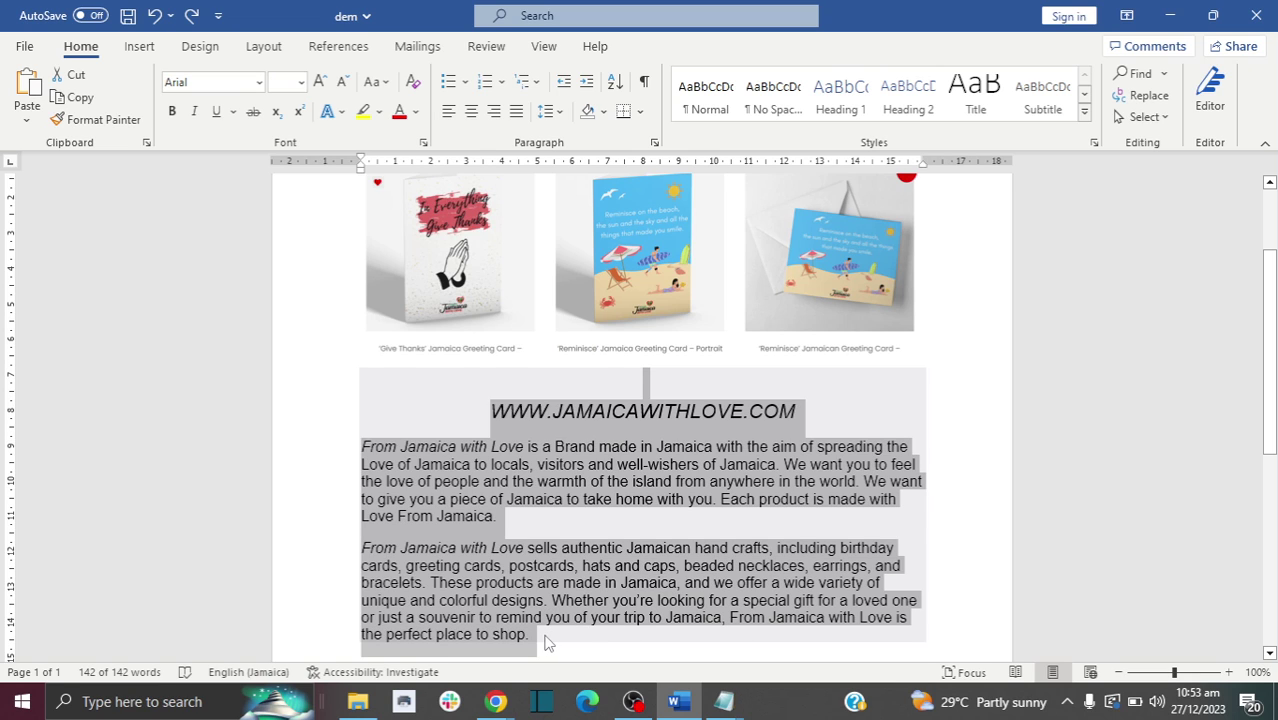
Paste the Jamaica text into Chrome's address bar, then paste it back over Word's shaded block.
mouse_move(497, 703)
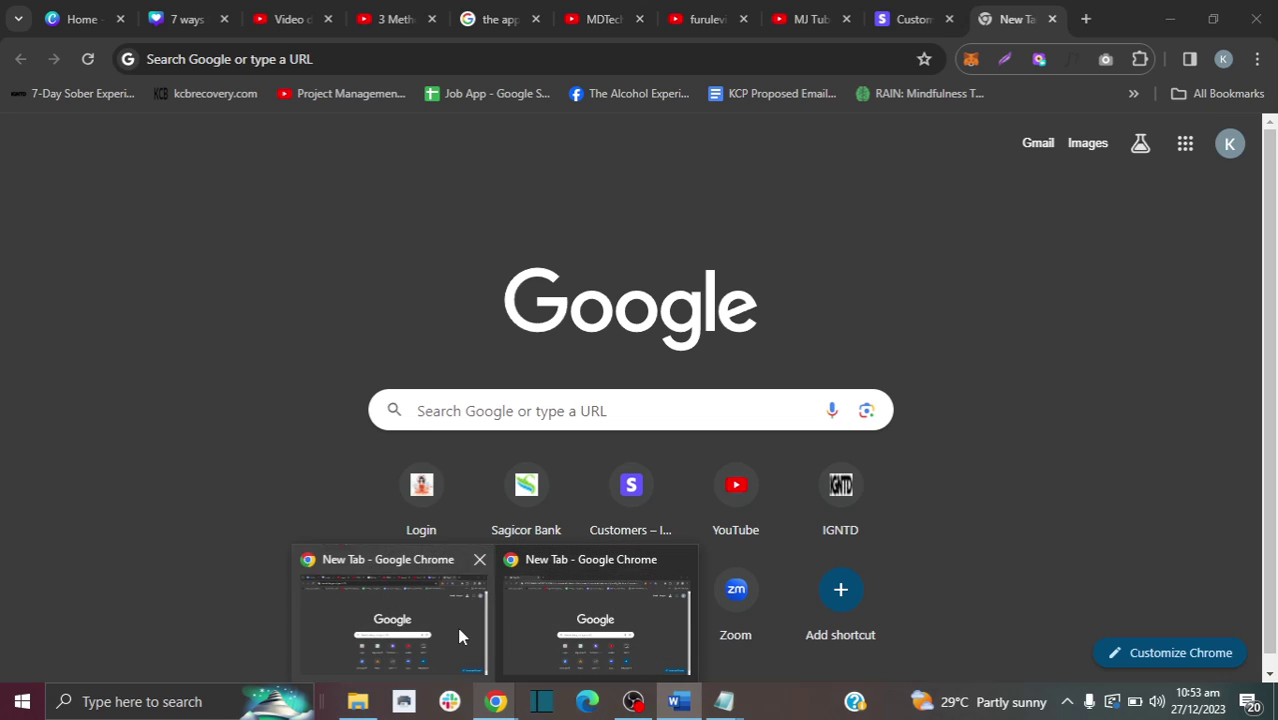
left_click(456, 622)
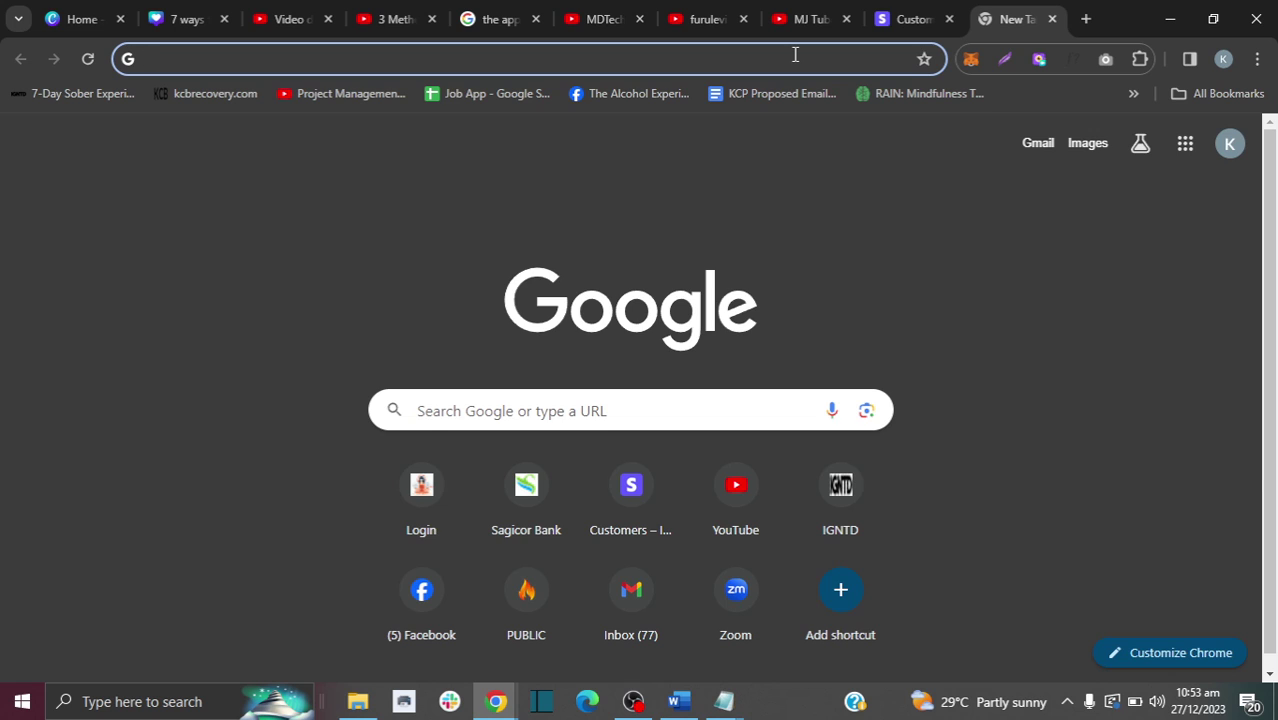
key("ctrl+v")
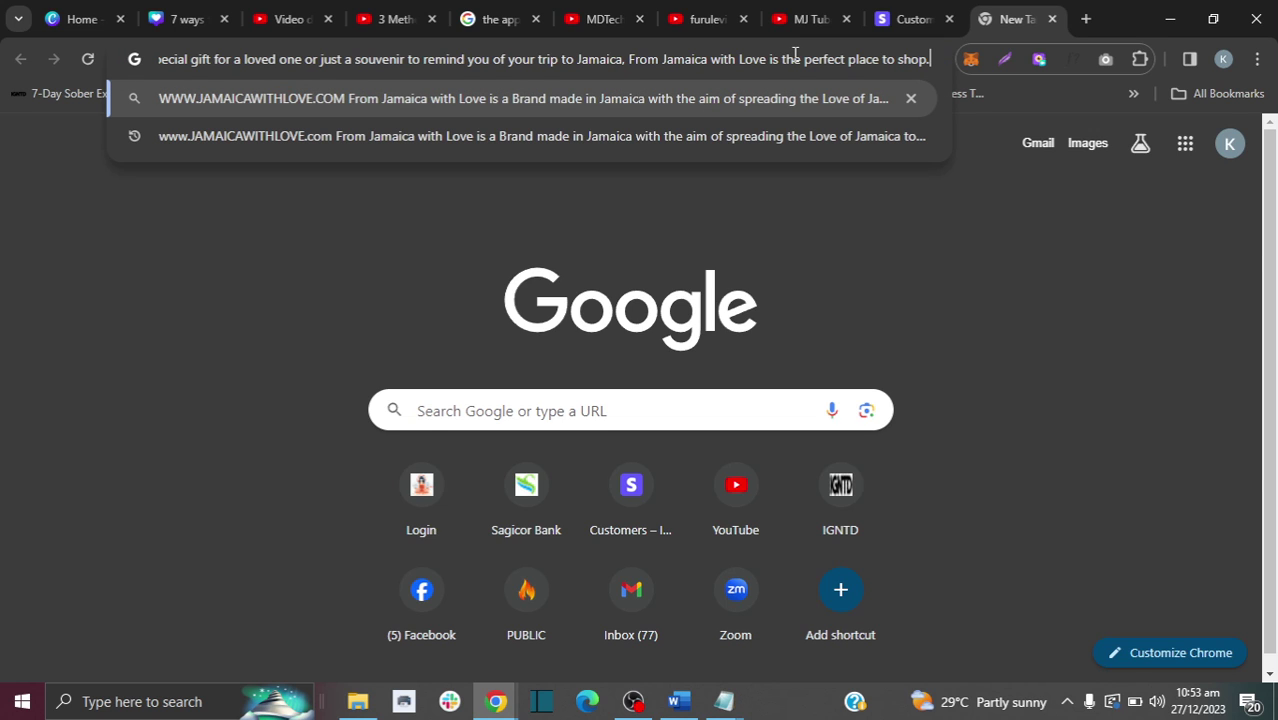
key("ctrl+a")
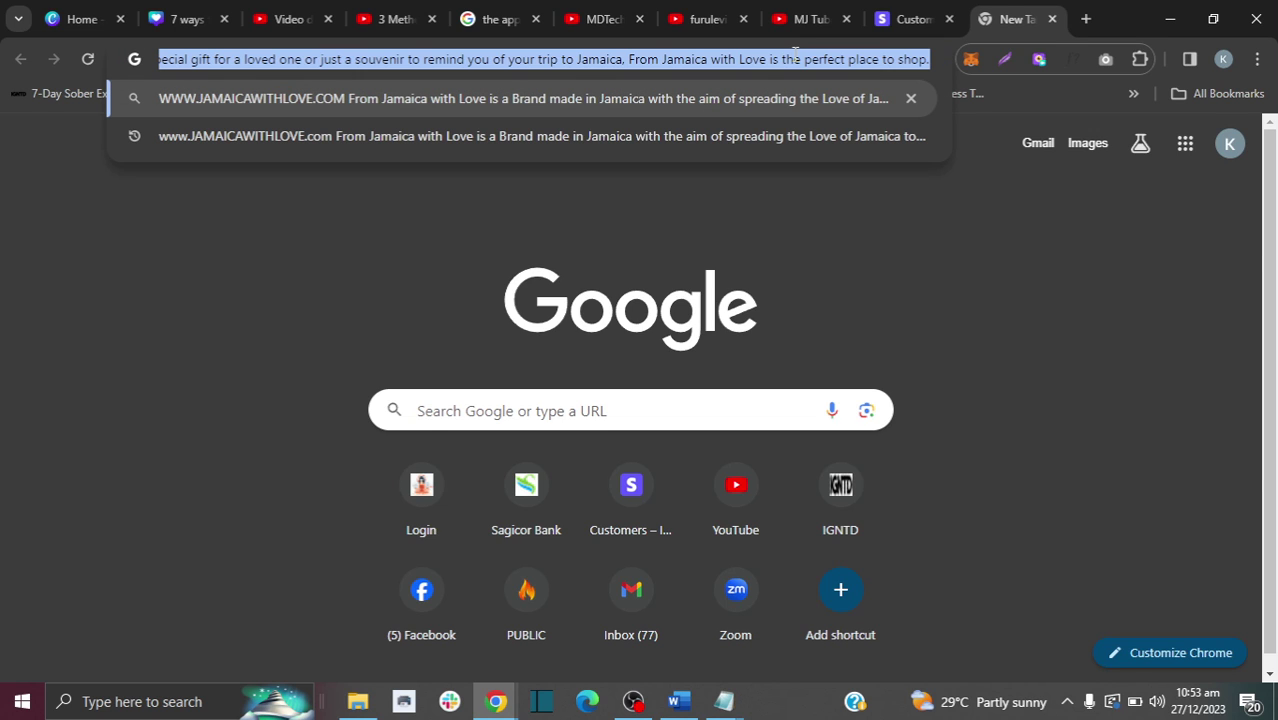
left_click(679, 701)
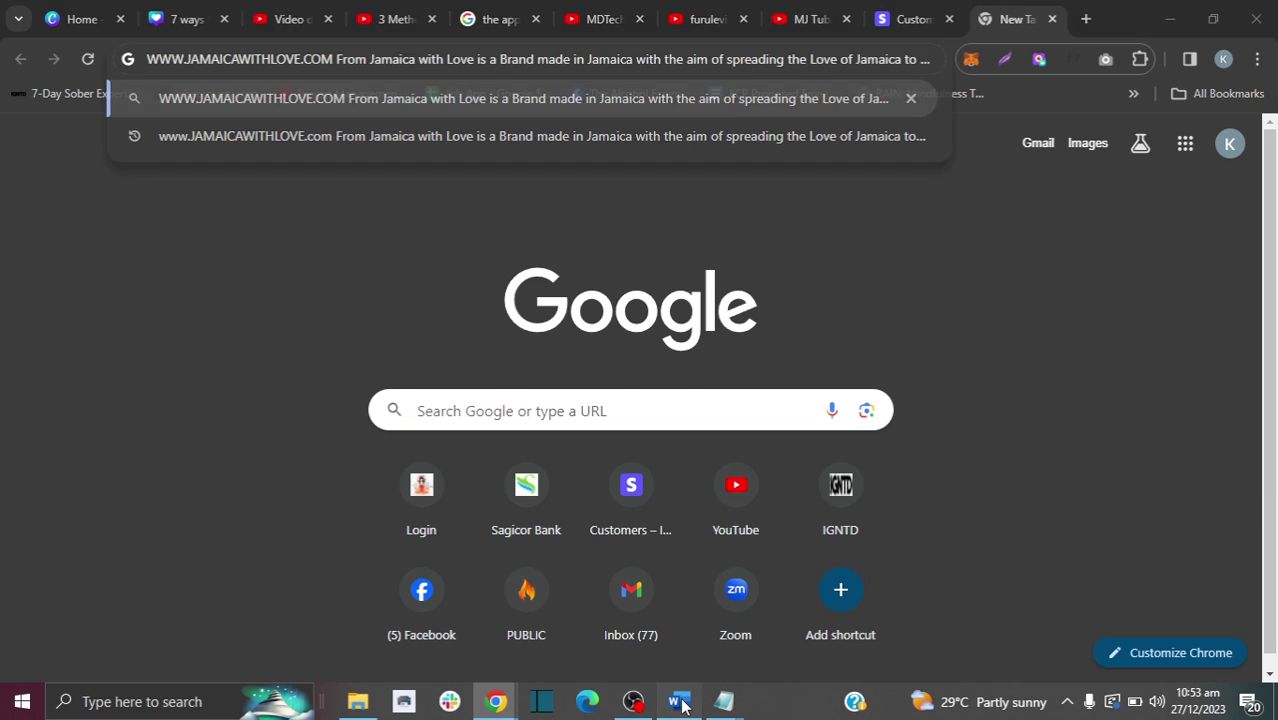
key("ctrl+v")
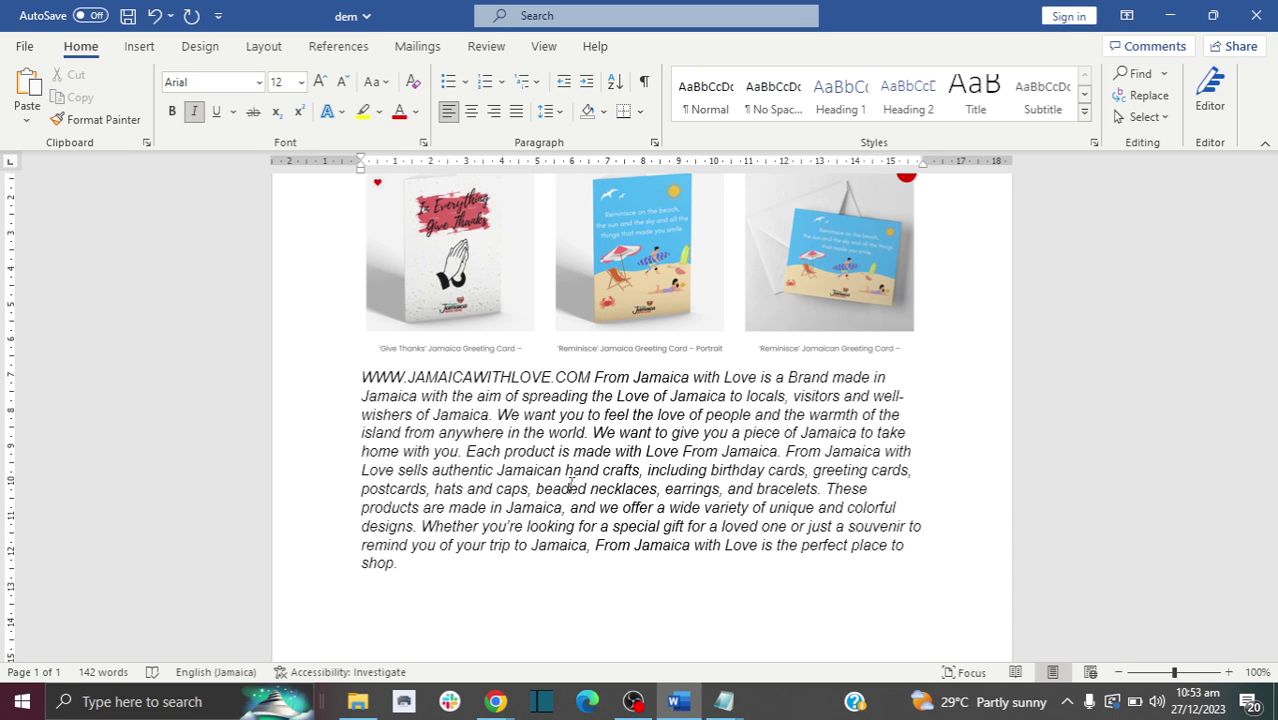
Undo the plain-text paste and reselect the restored heading and both brand paragraphs.
left_click(152, 16)
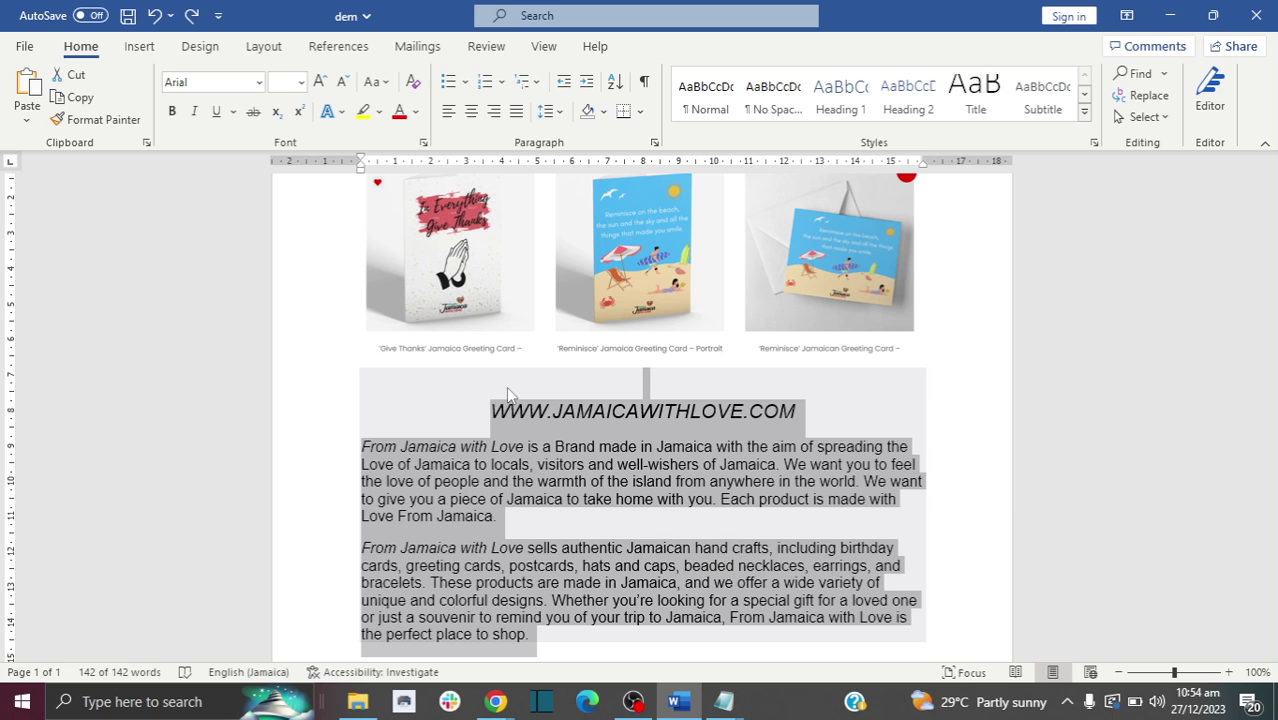
left_click(506, 386)
left_click_drag(624, 411, 490, 411)
left_click_drag(622, 467, 612, 648)
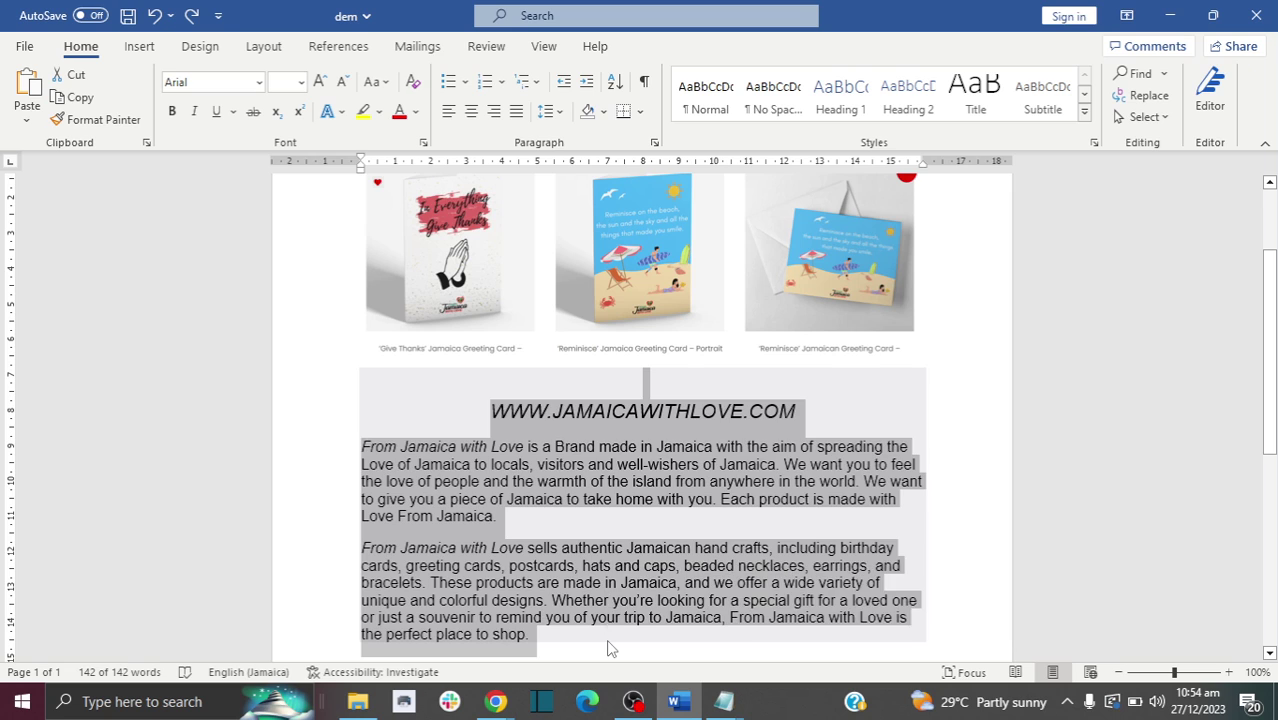
Left-align the selected text, then undo that change so the heading is centred again.
key("ctrl+l")
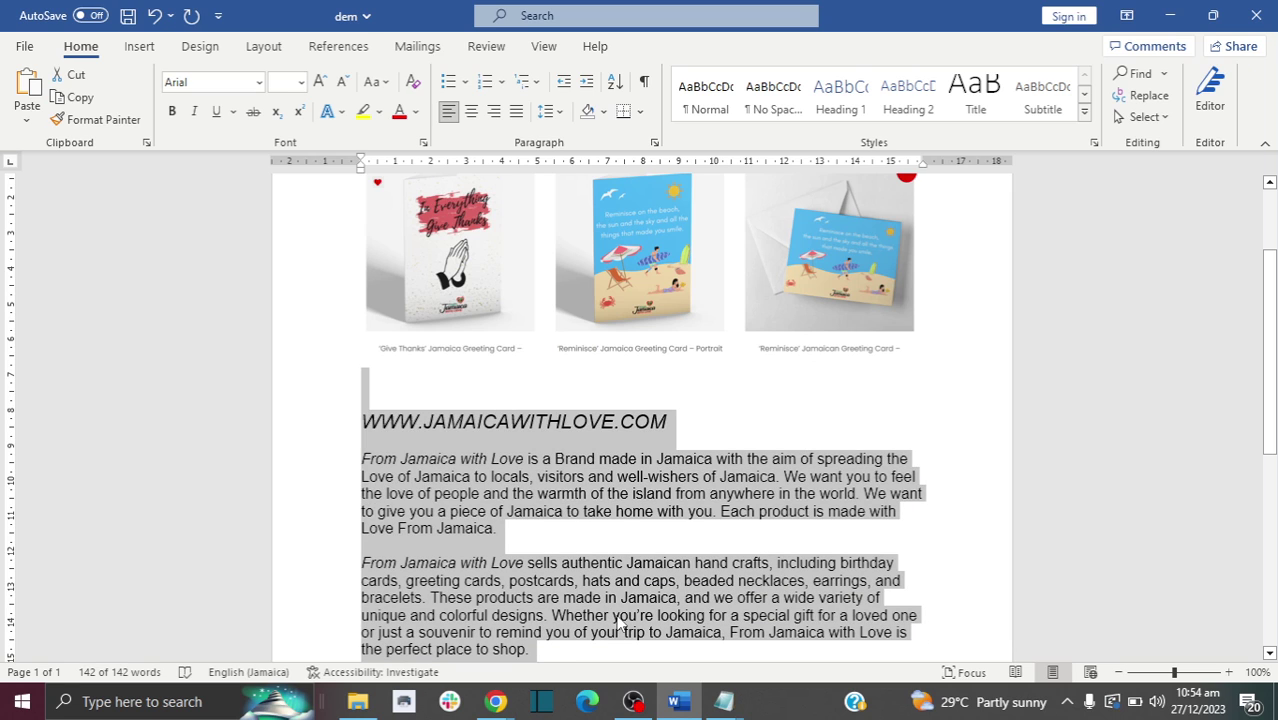
left_click(620, 620)
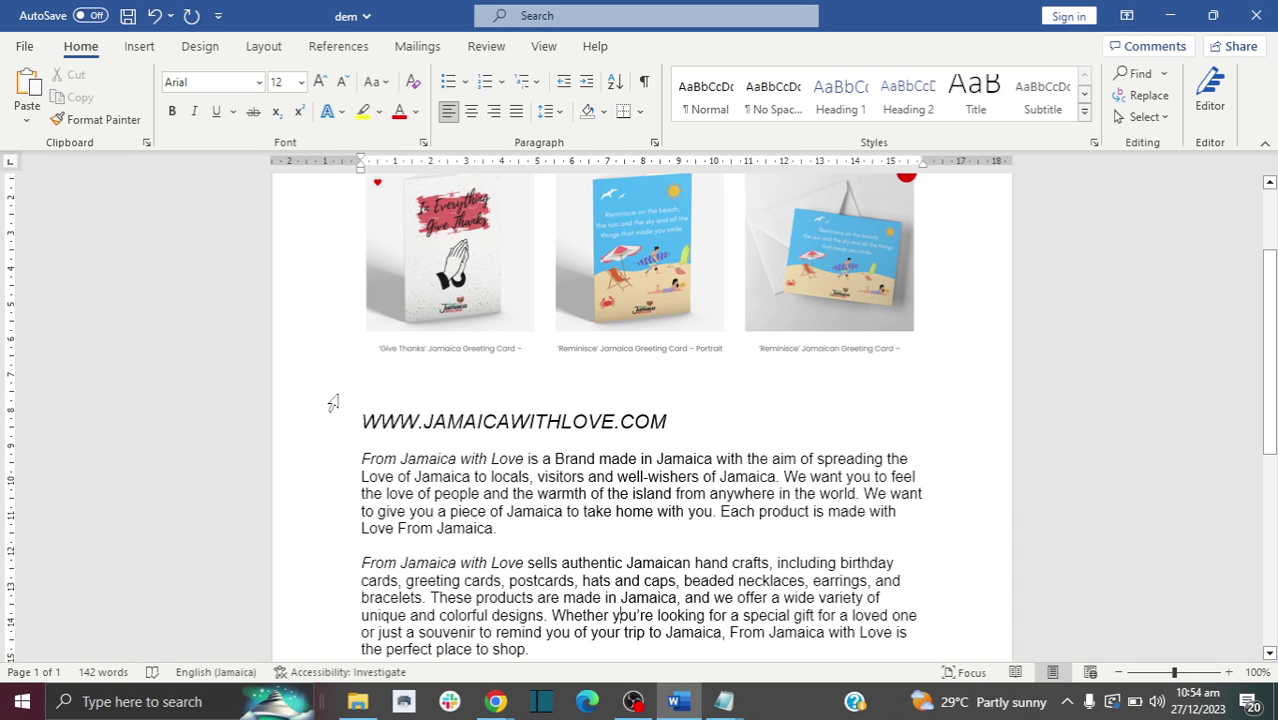
left_click(154, 16)
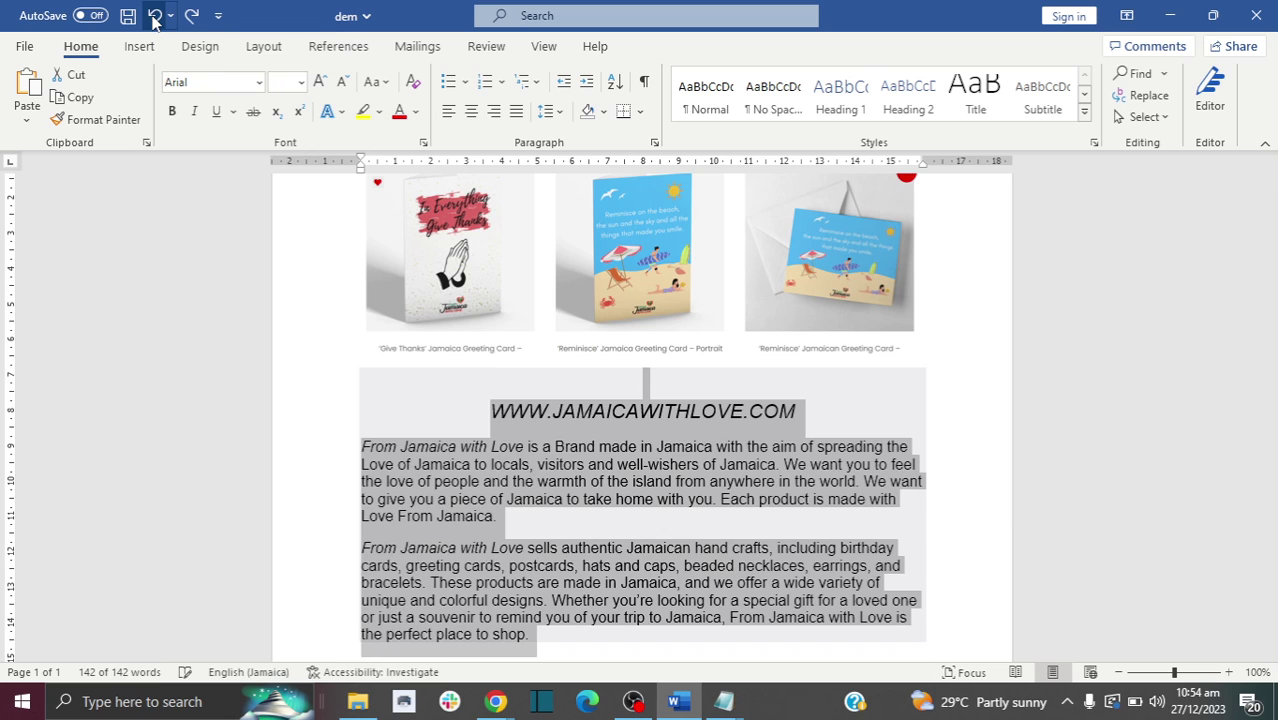
left_click(401, 395)
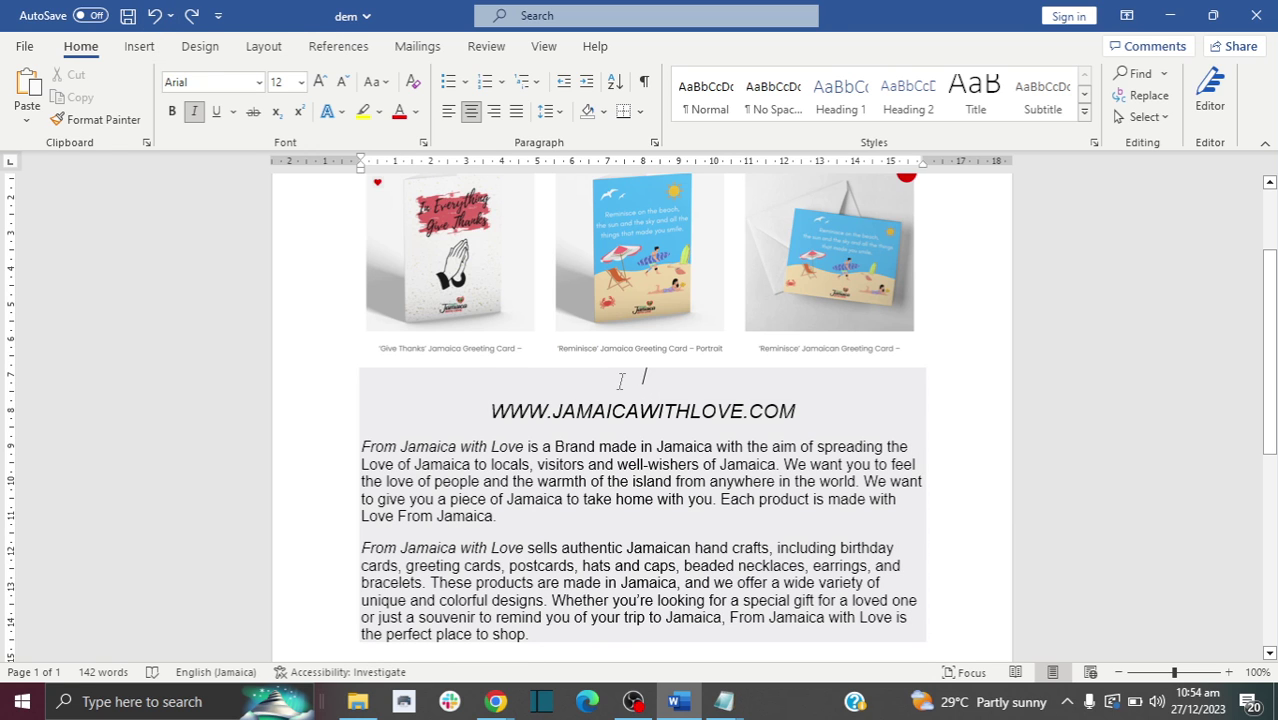
left_click_drag(634, 377, 634, 653)
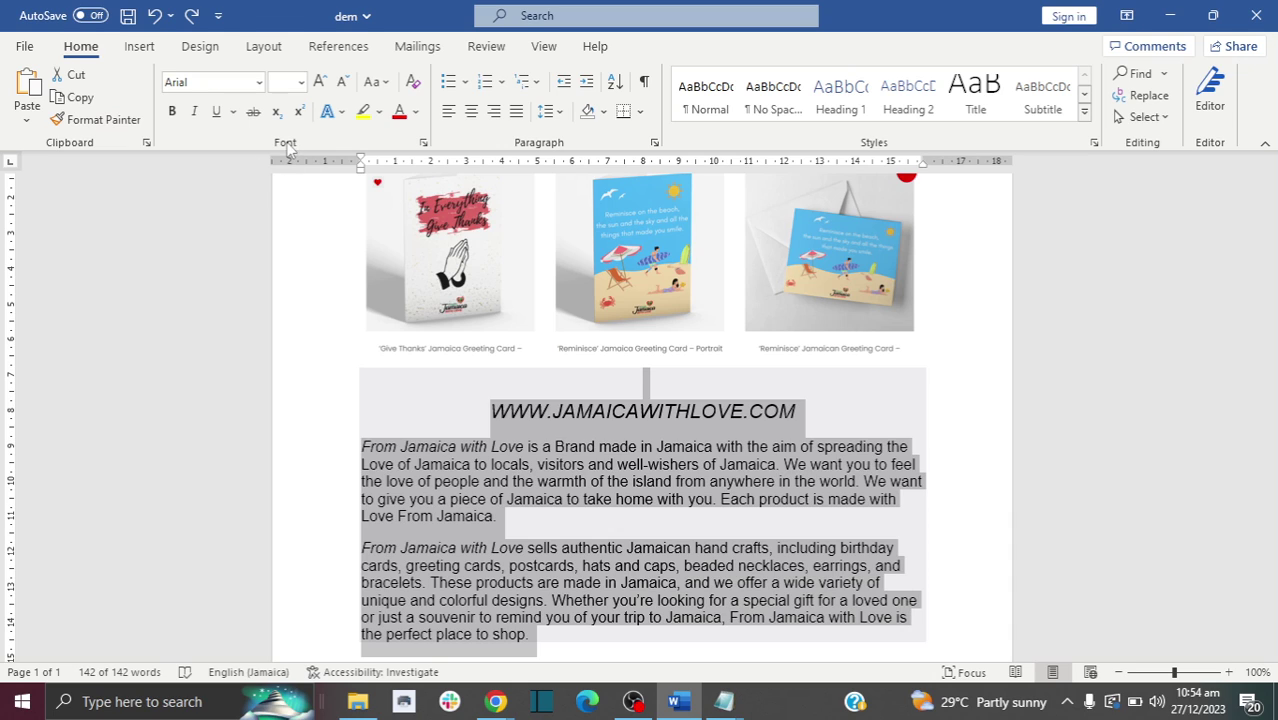
left_click(413, 84)
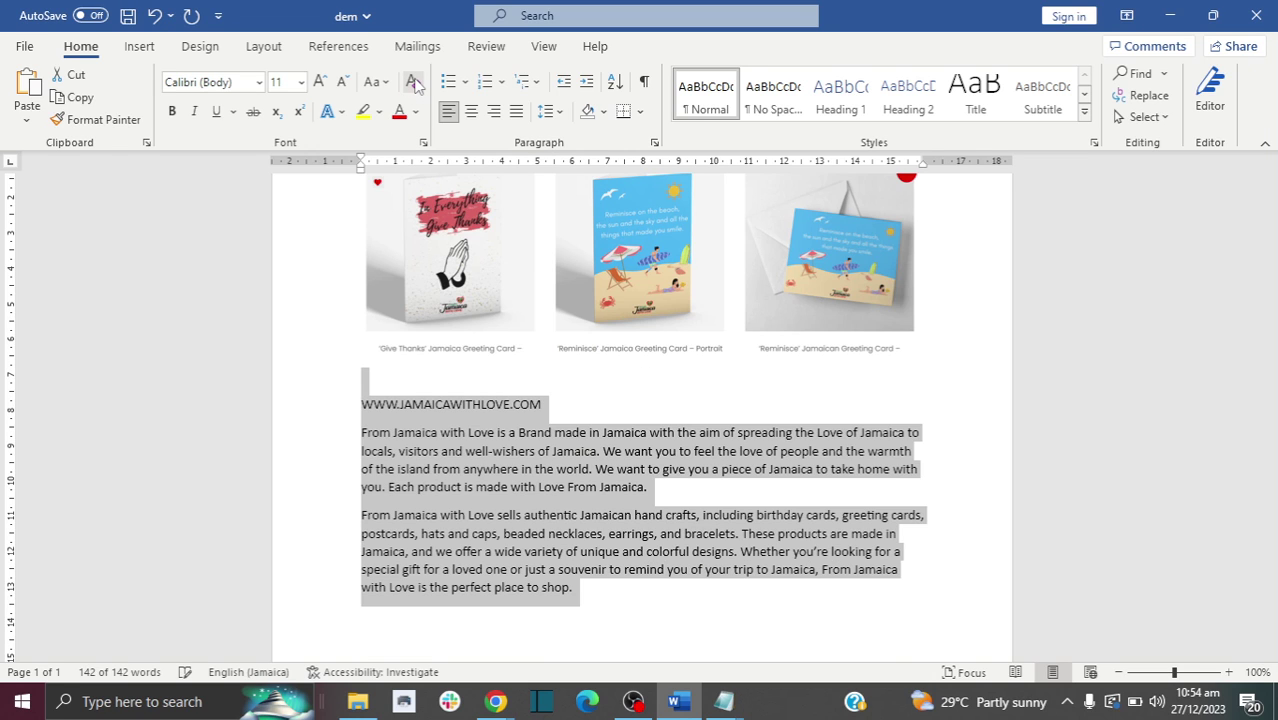
left_click(453, 458)
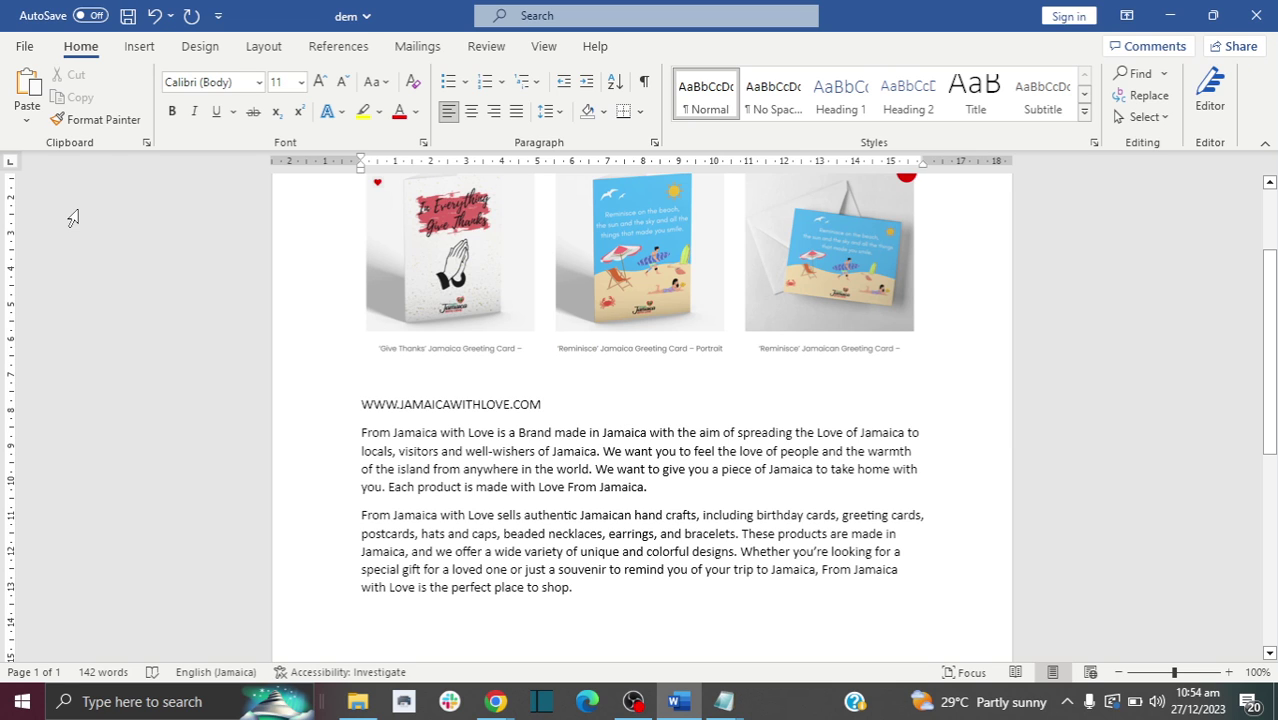
left_click(155, 18)
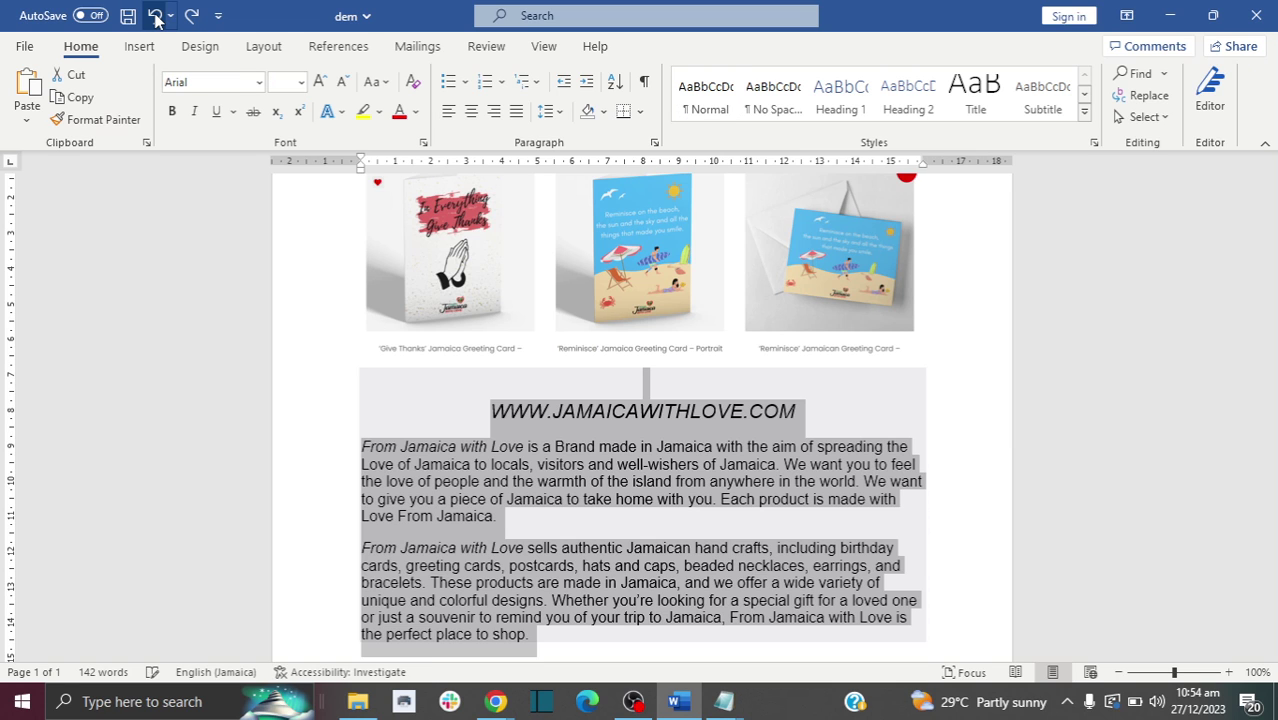
left_click(425, 390)
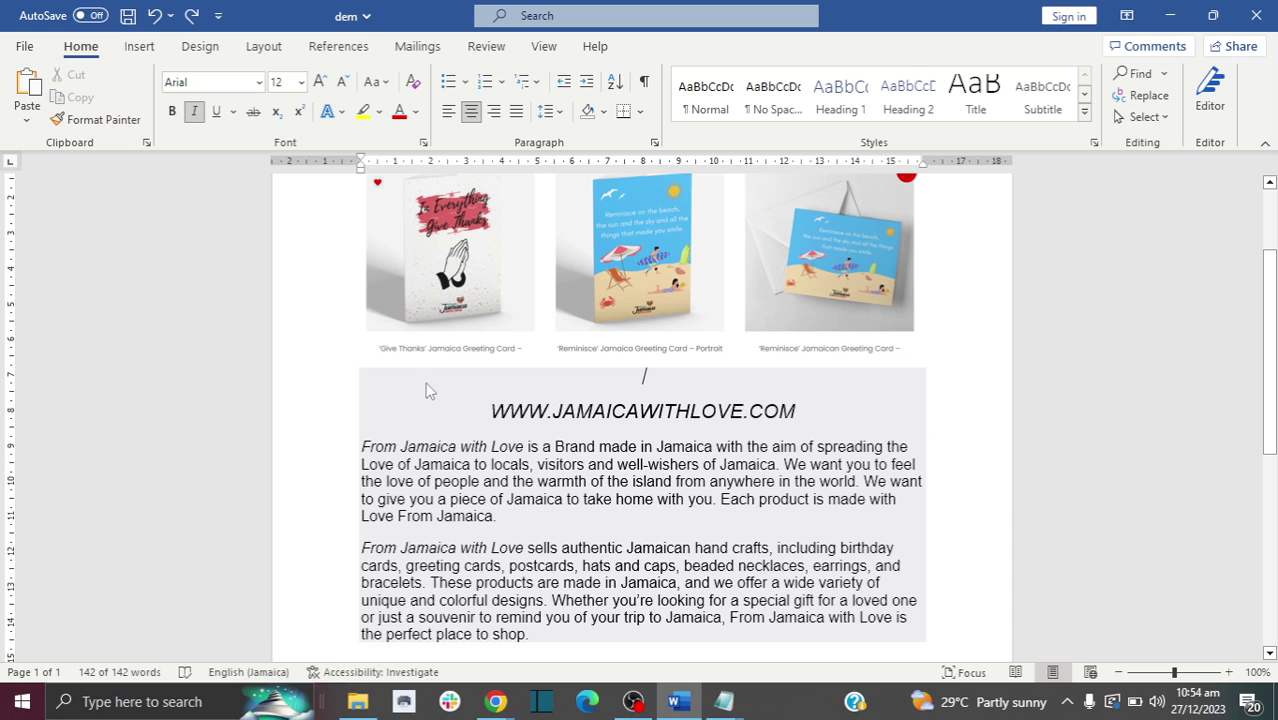
Set the paragraph shading fill of the heading and both brand paragraphs to No Color via Borders and Shading.
left_click(527, 497)
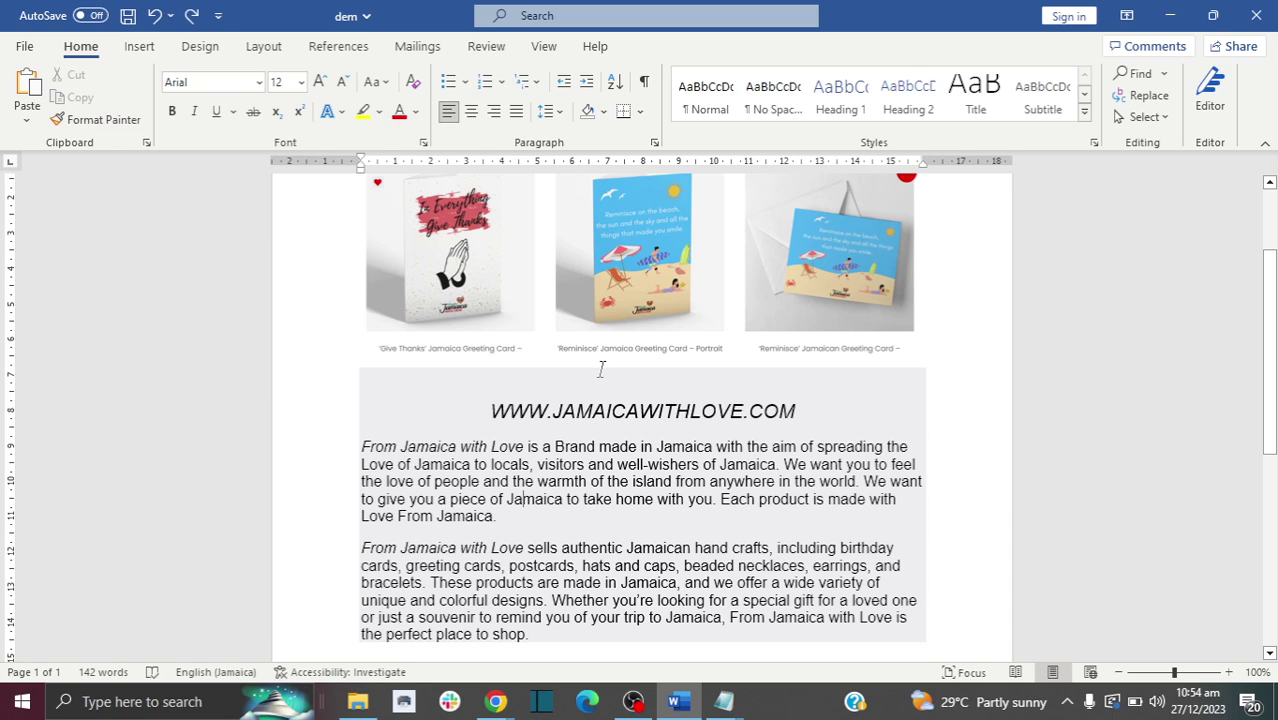
left_click_drag(601, 370, 625, 648)
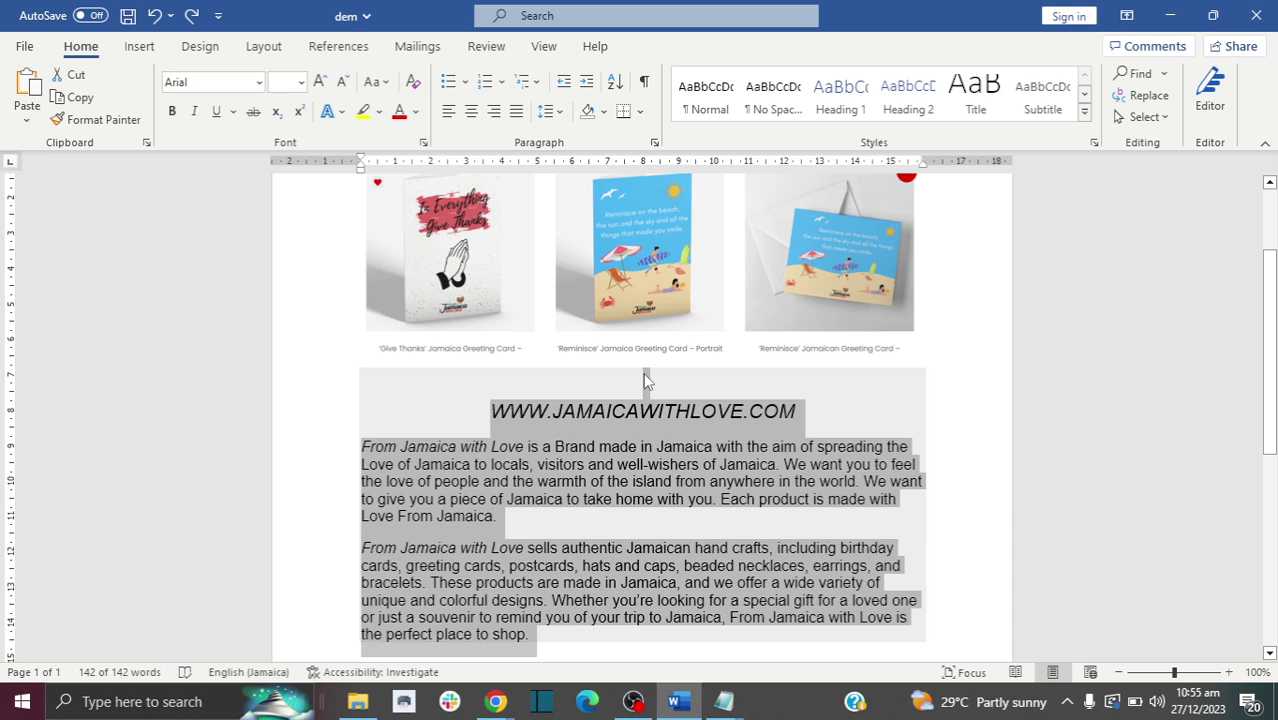
left_click(204, 48)
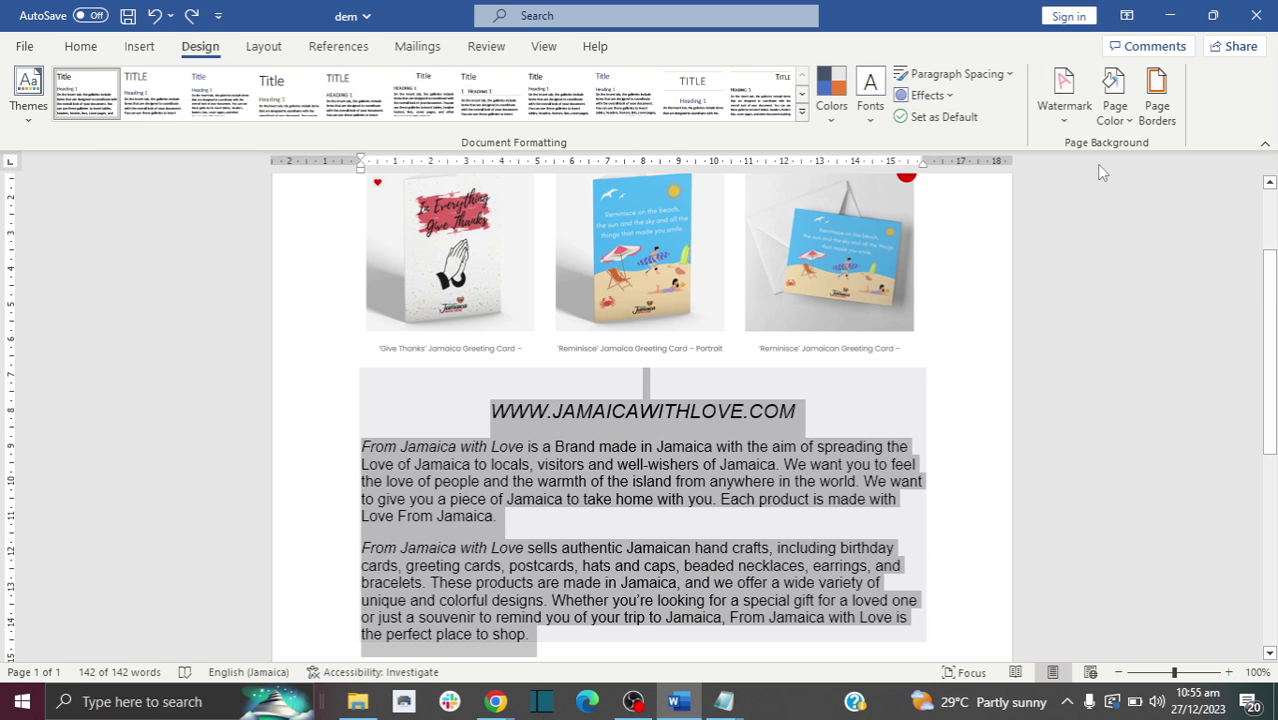
left_click(1159, 113)
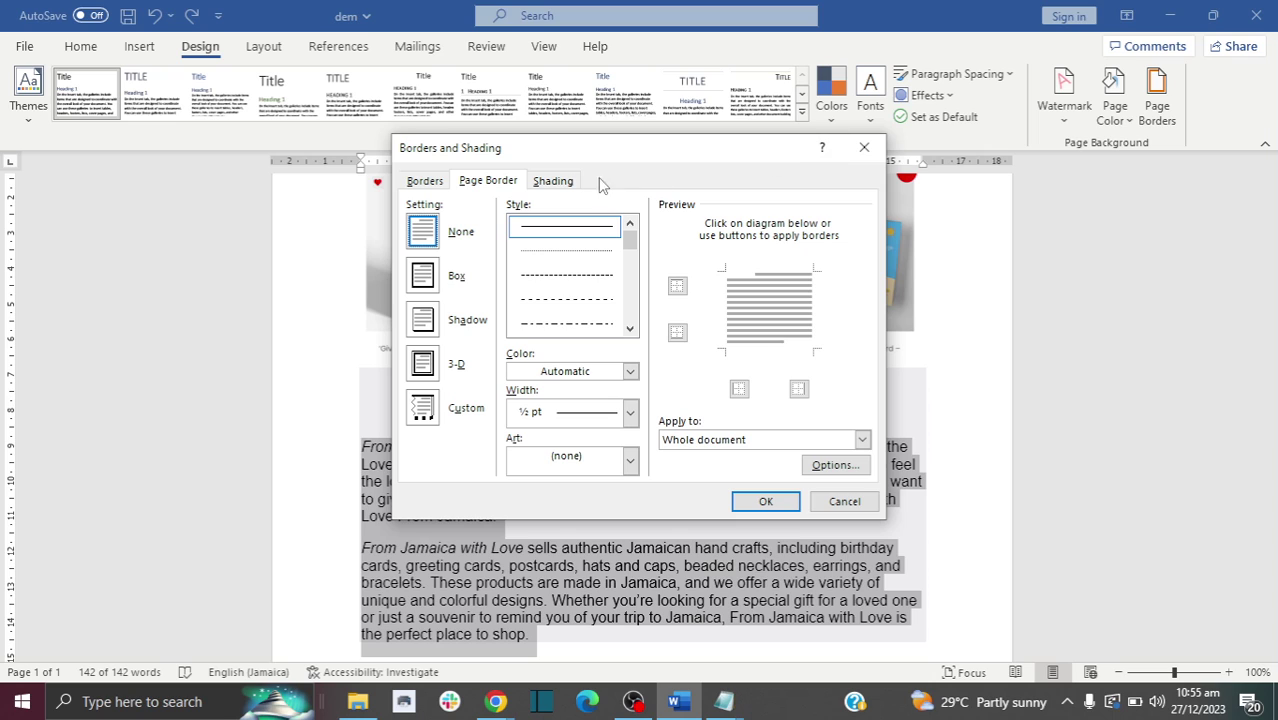
left_click(560, 184)
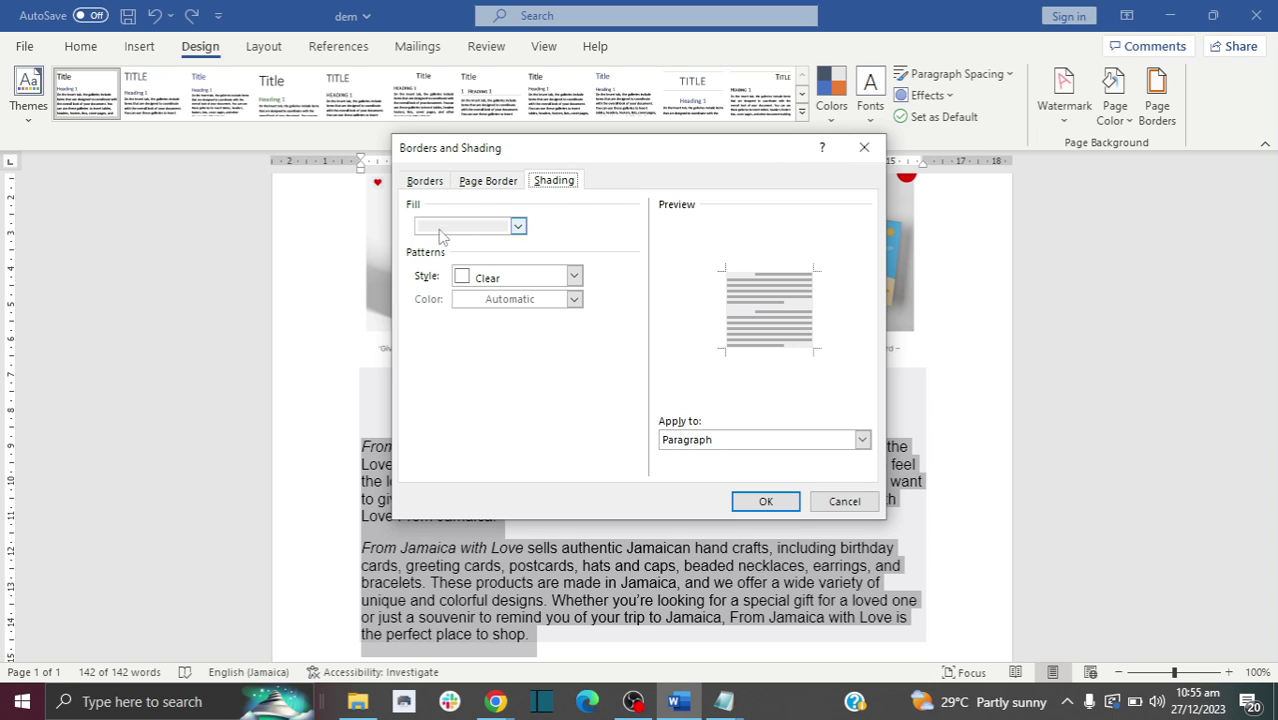
left_click(520, 228)
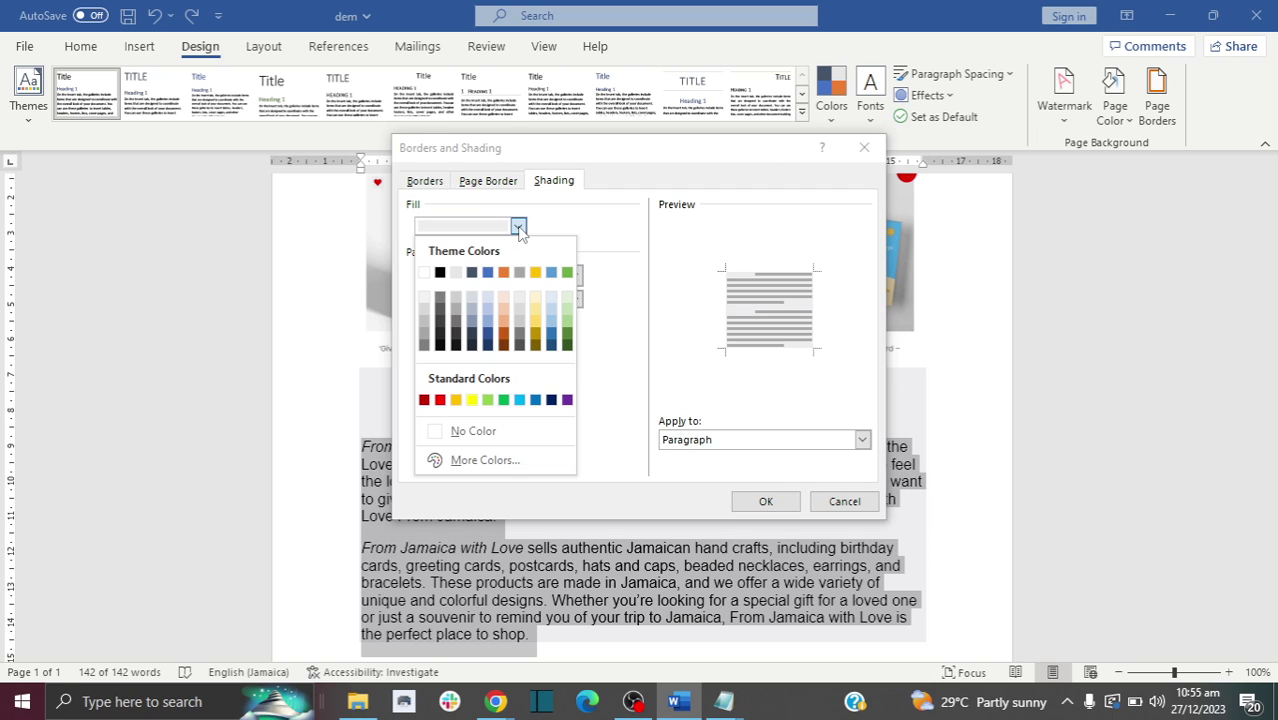
left_click(472, 431)
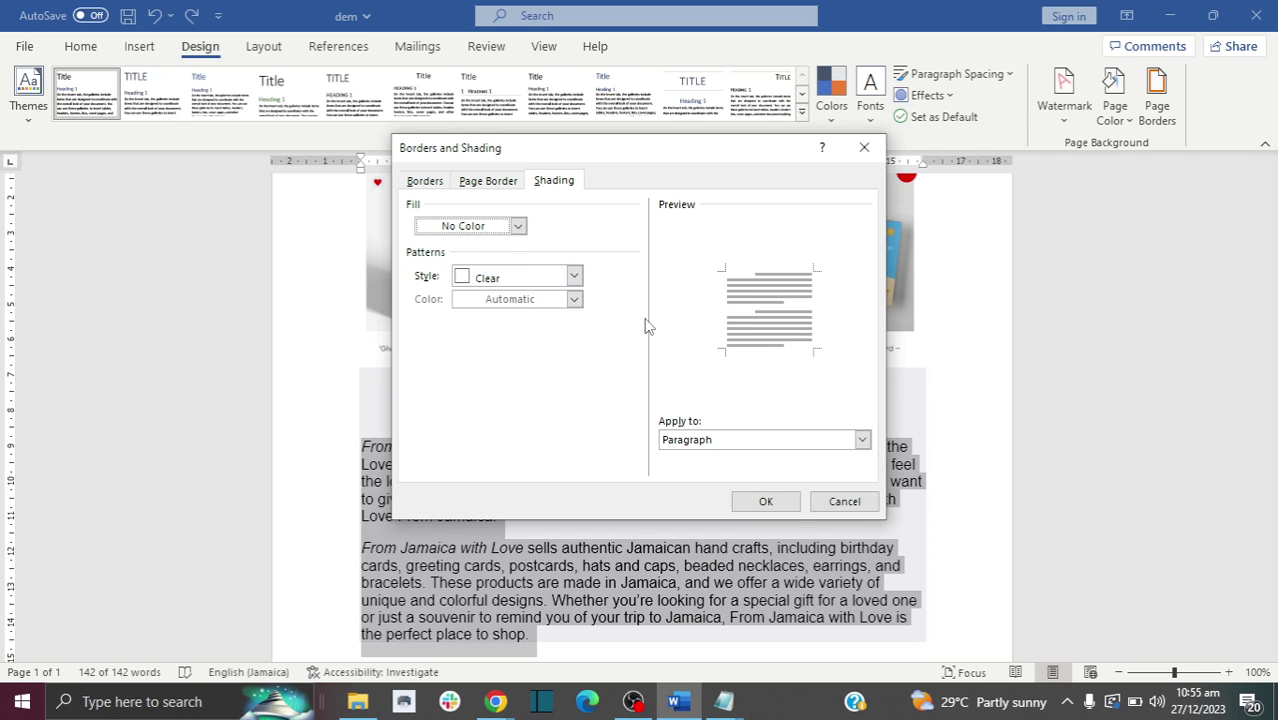
left_click(743, 443)
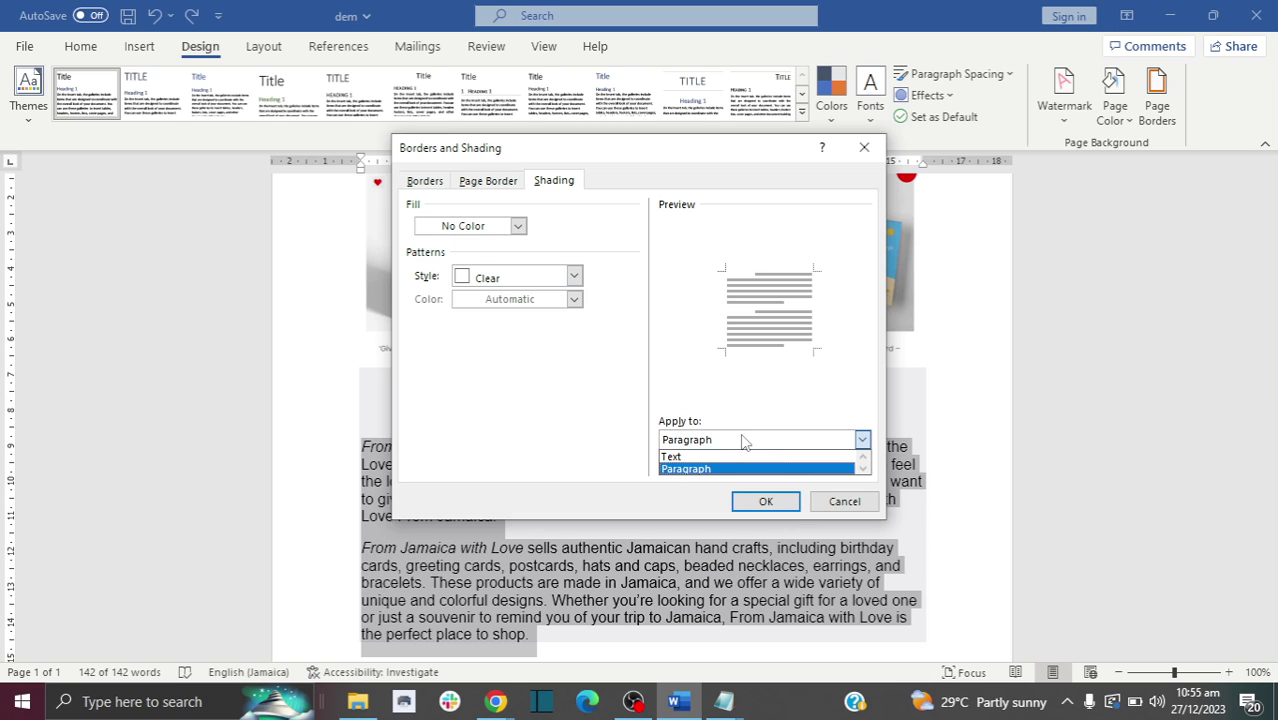
left_click(679, 470)
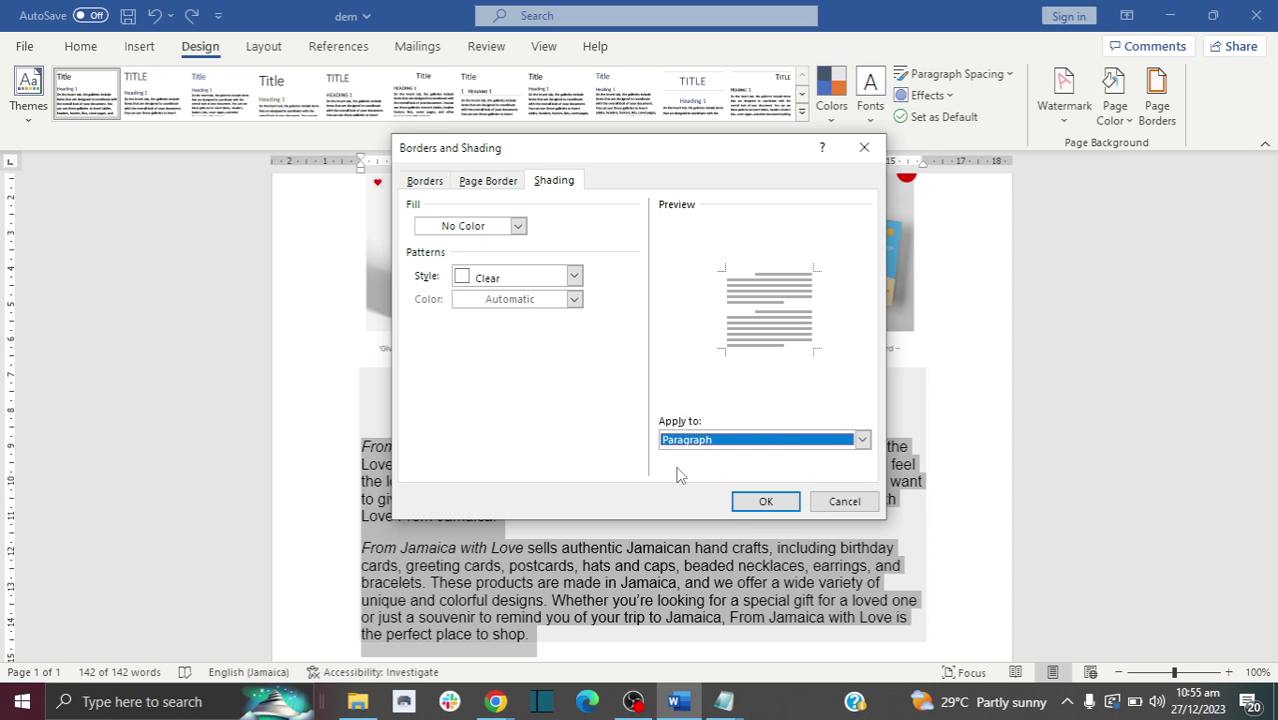
left_click(668, 443)
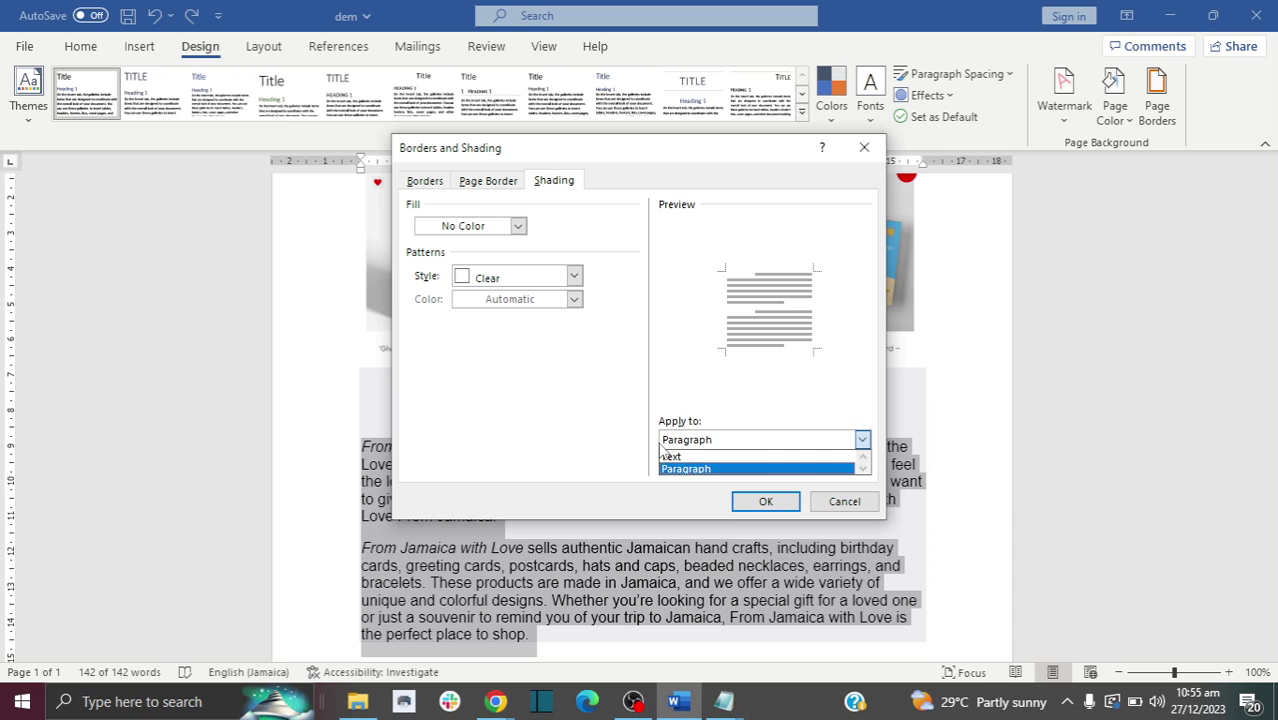
left_click(679, 472)
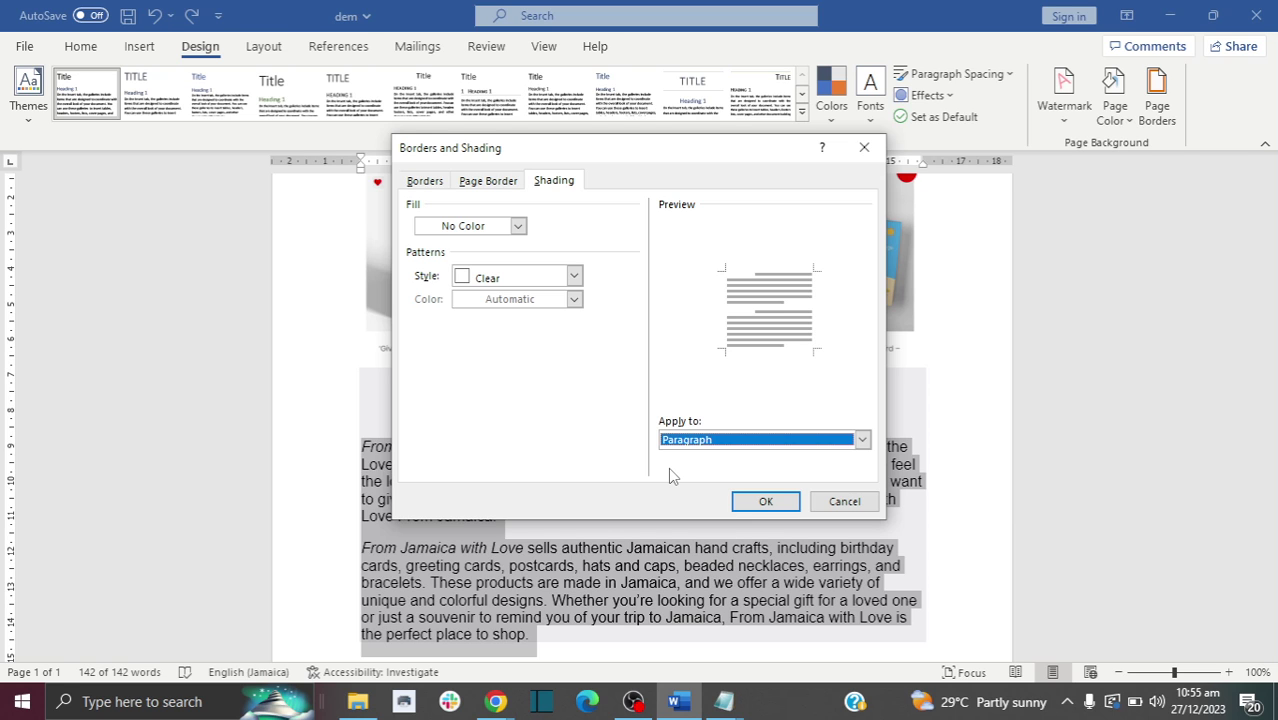
left_click(752, 503)
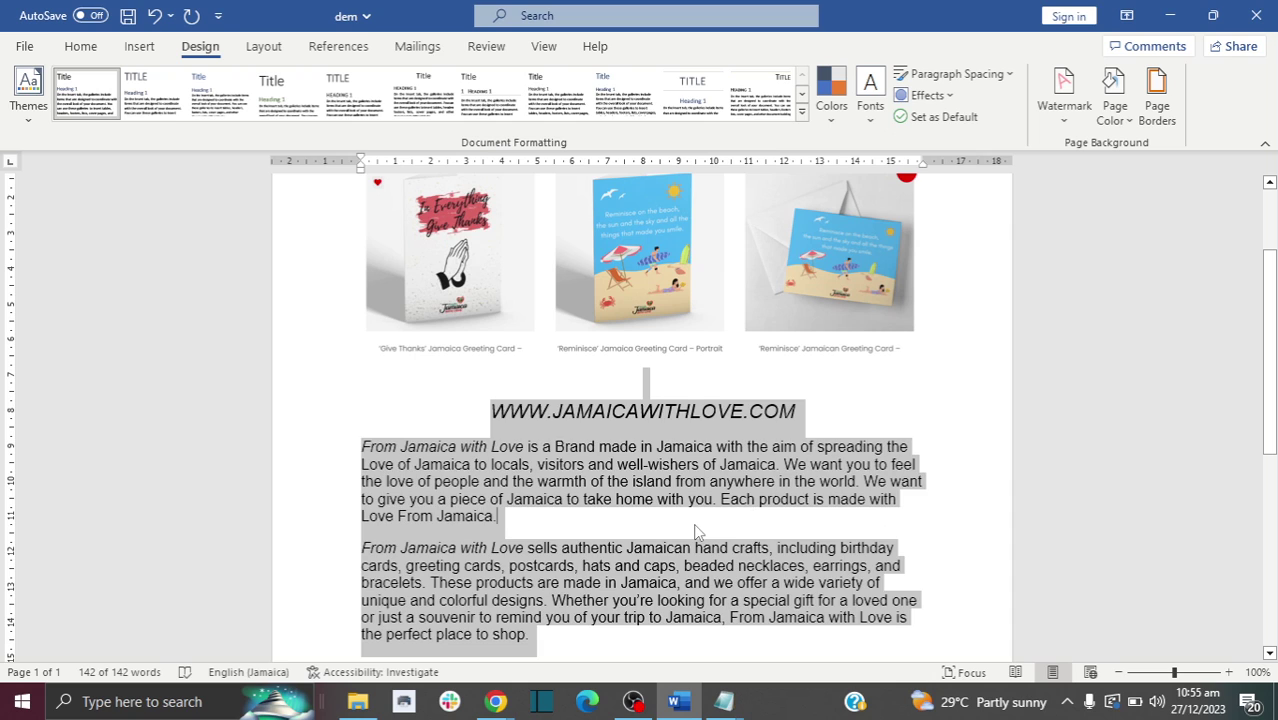
Deselect the text, then undo the No Color shading change to bring back the grey block.
left_click(697, 532)
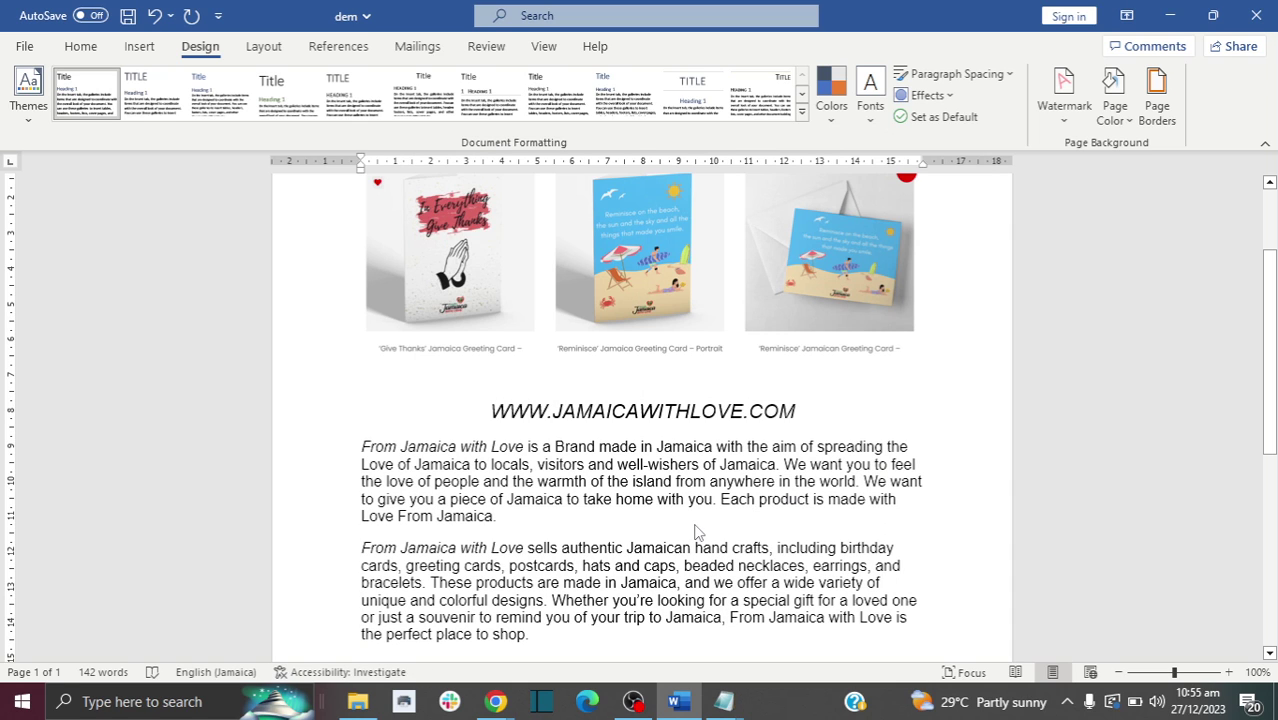
left_click(153, 16)
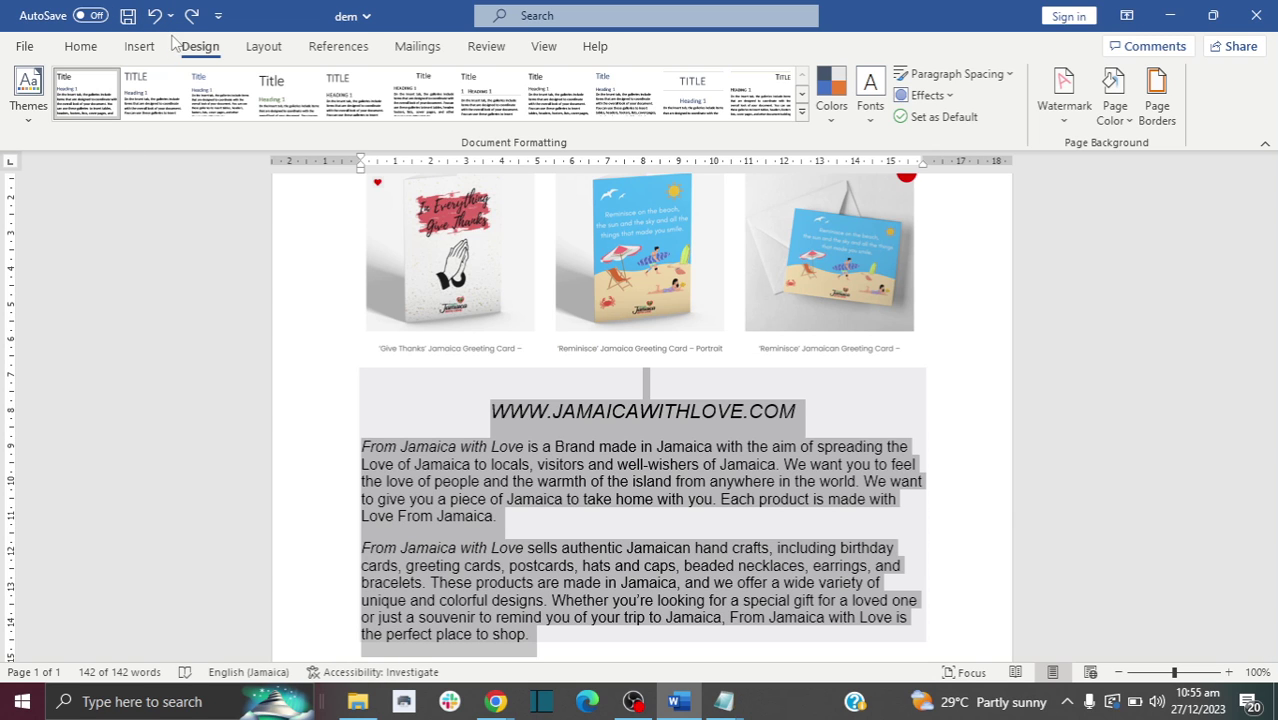